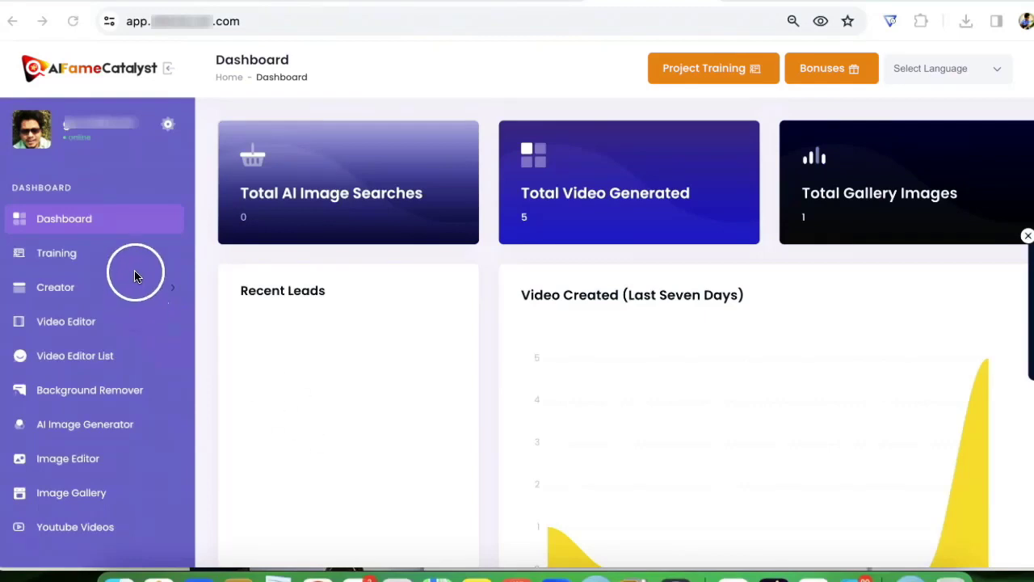
Open a new Create Project form from the Creator section of the sidebar.
click(161, 292)
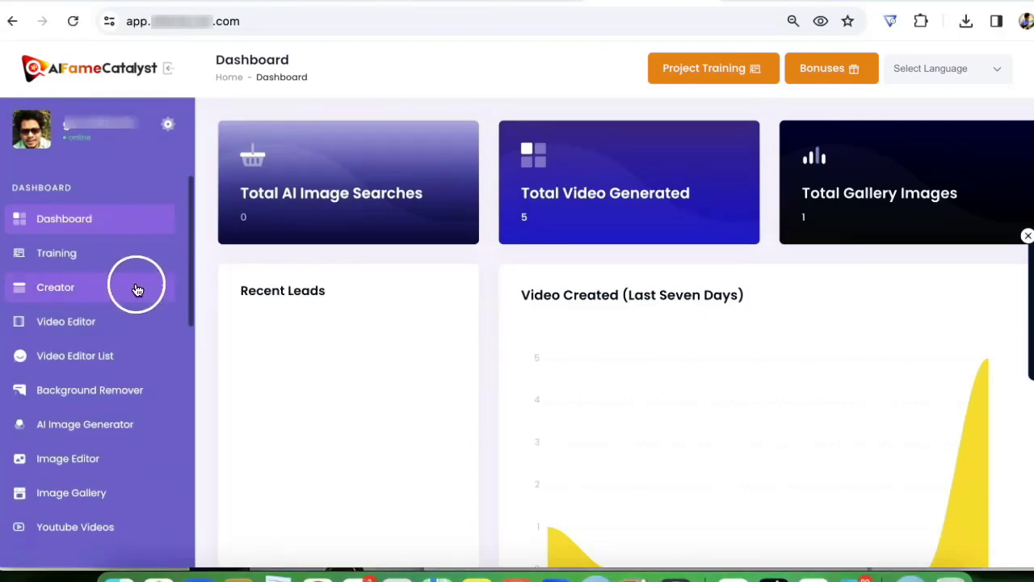
click(125, 297)
click(93, 323)
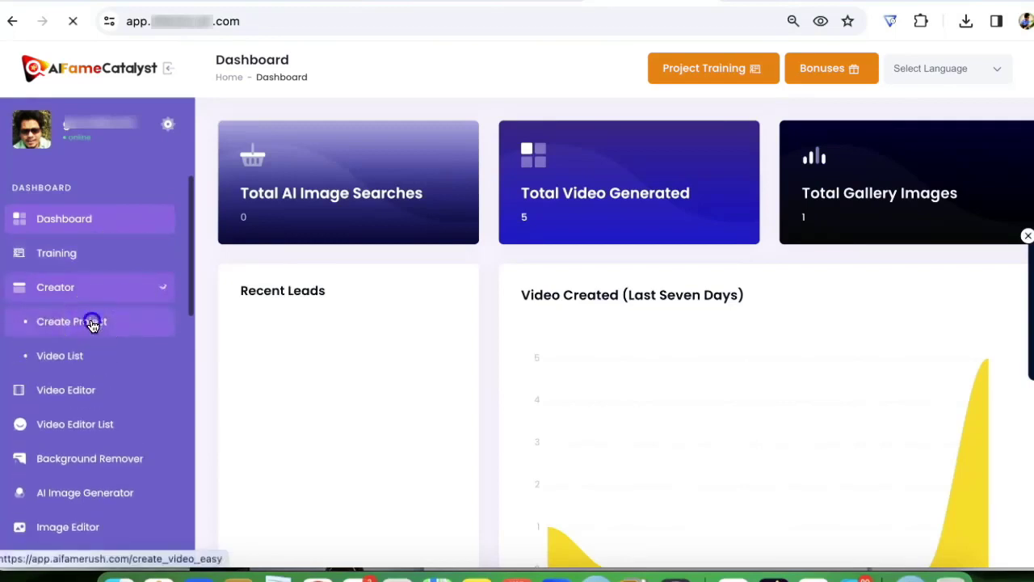
Title the project 'make money online' and upload influencer.jpg from Downloads as the source face.
click(475, 306)
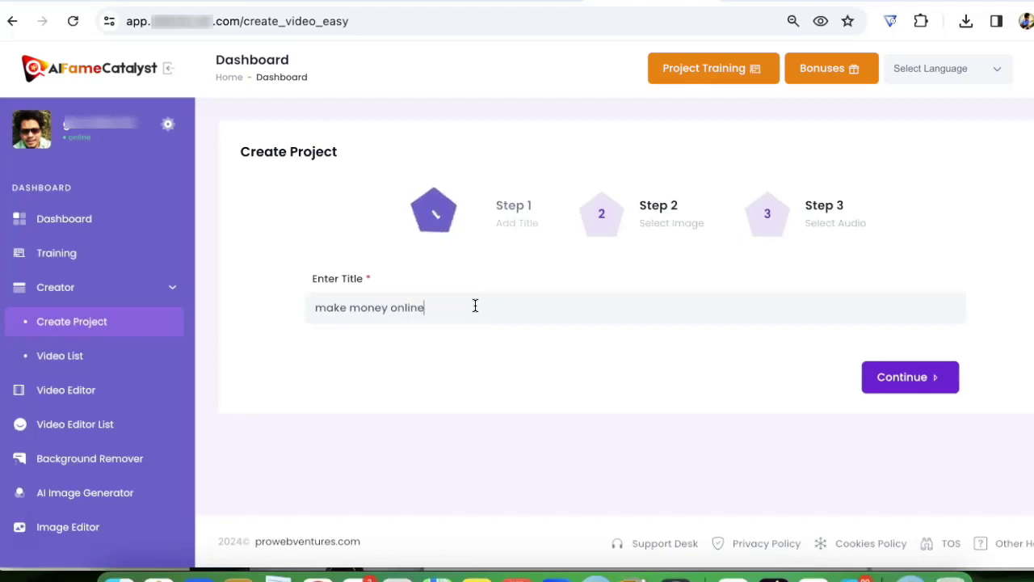
click(884, 379)
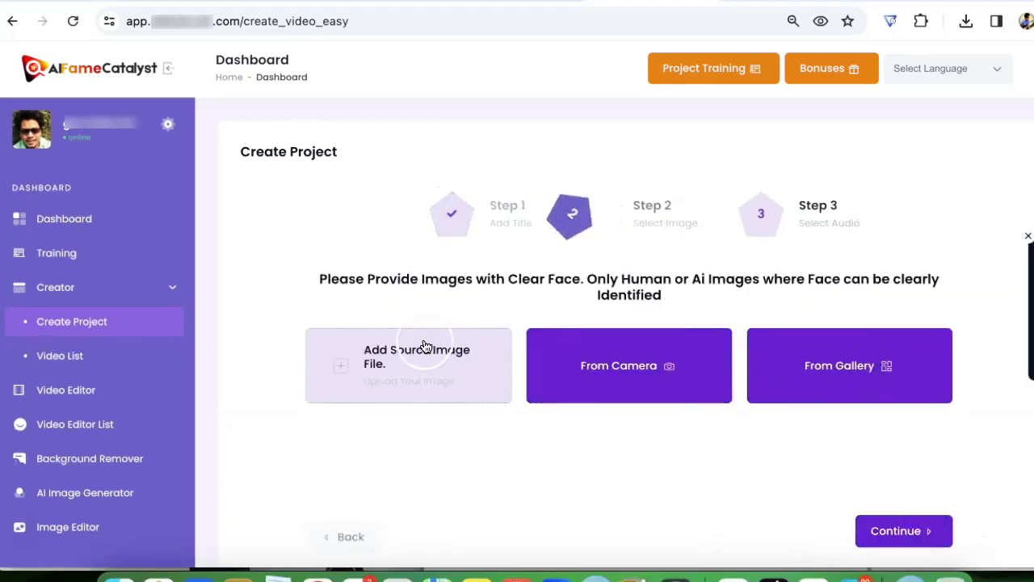
click(580, 380)
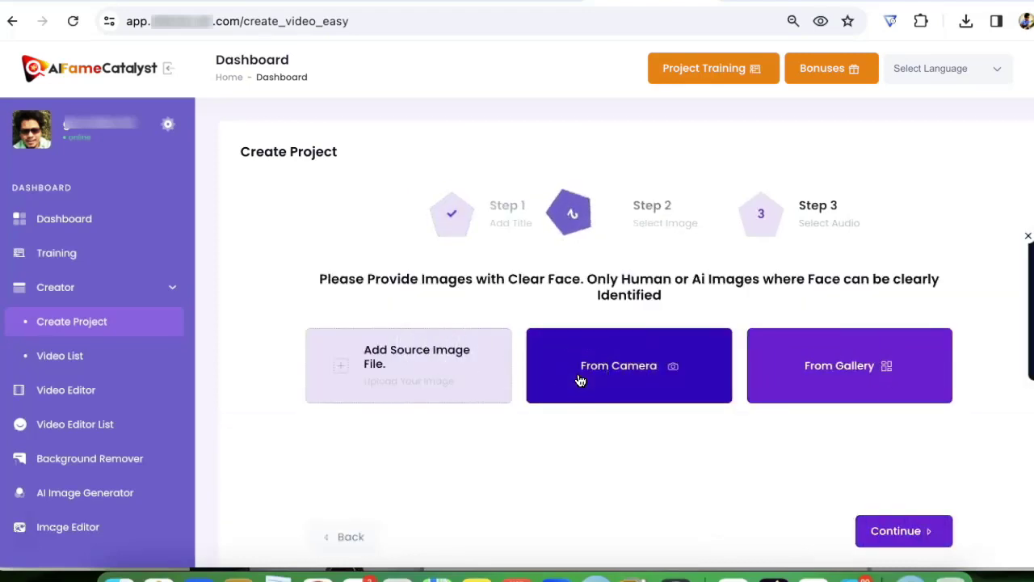
click(377, 361)
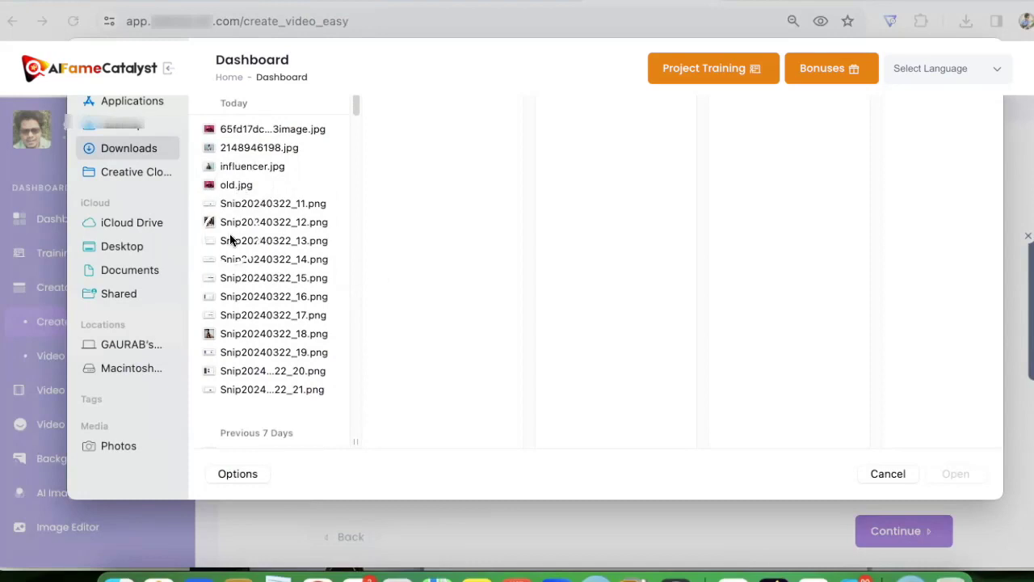
click(238, 166)
click(566, 213)
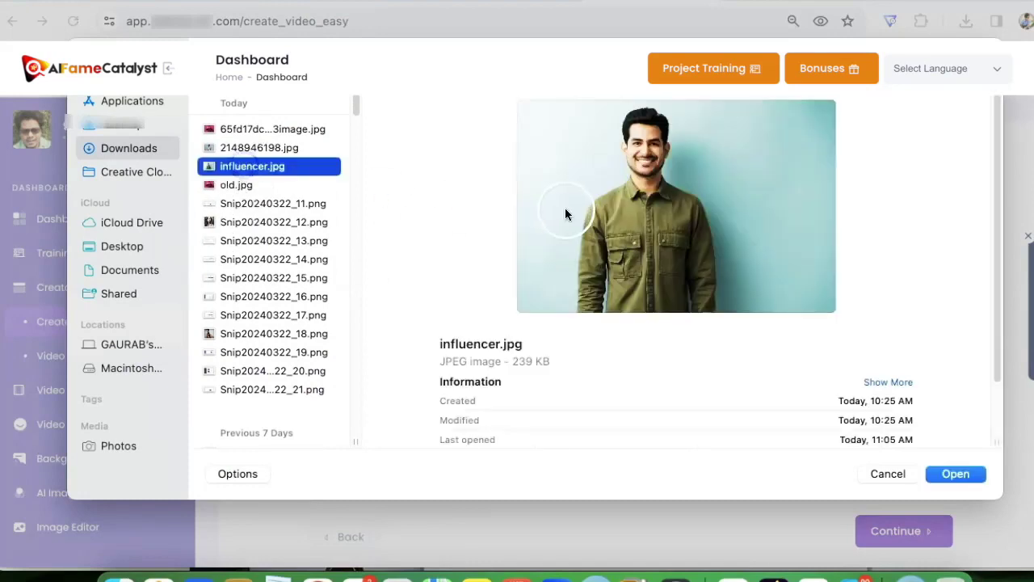
click(954, 474)
Browse the saved gallery images, close it without choosing, and keep influencer.jpg as source.
click(827, 415)
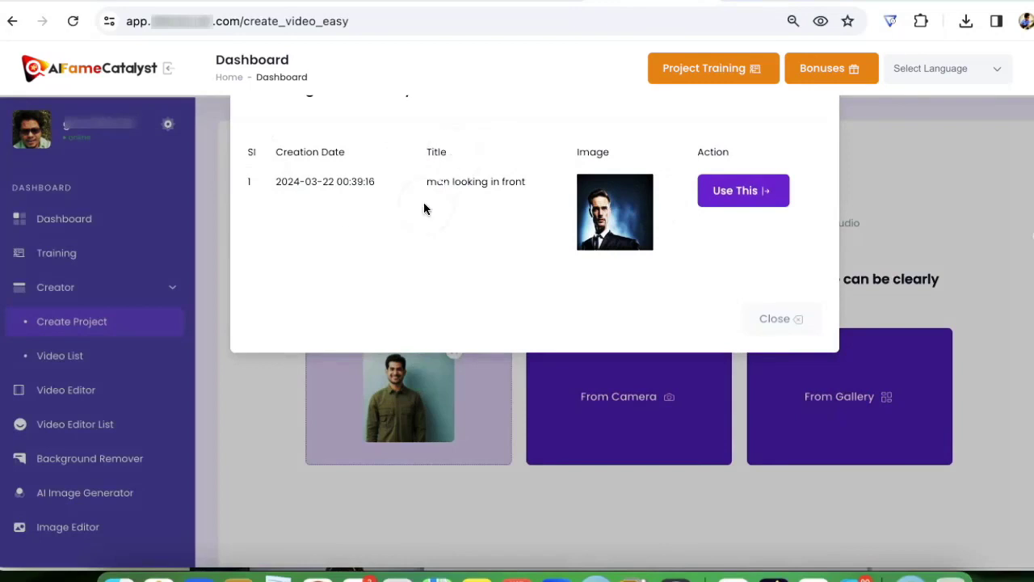
click(719, 194)
click(784, 322)
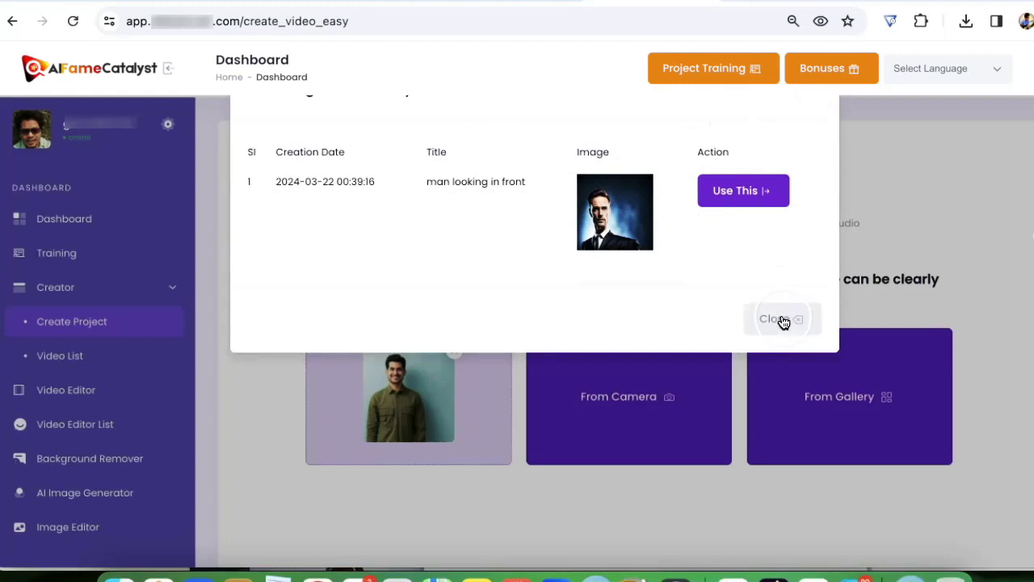
scroll(335, 356, down, 1)
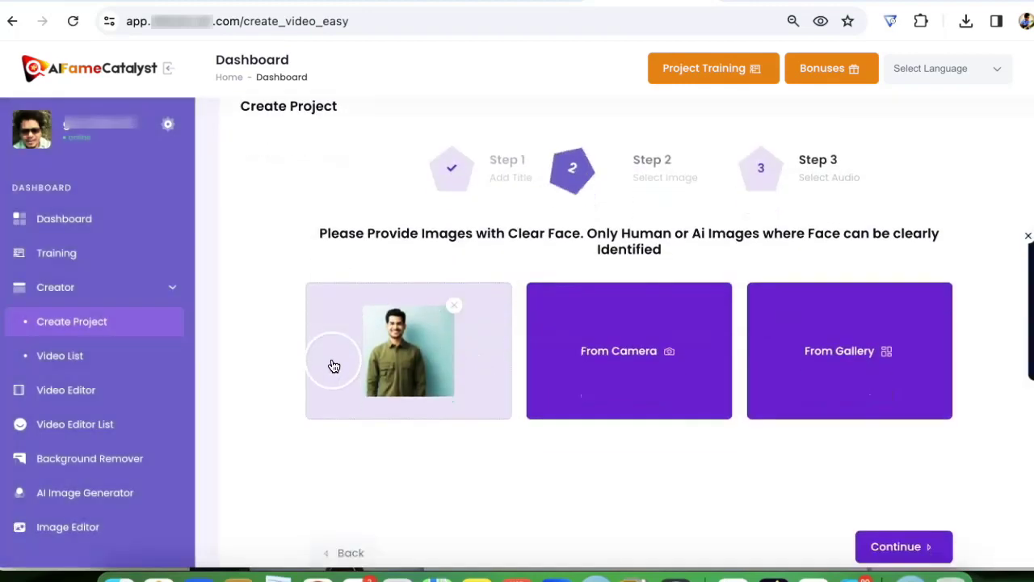
Search YouTube for 'make money online #short' and preview the Automation #shorts result.
click(880, 495)
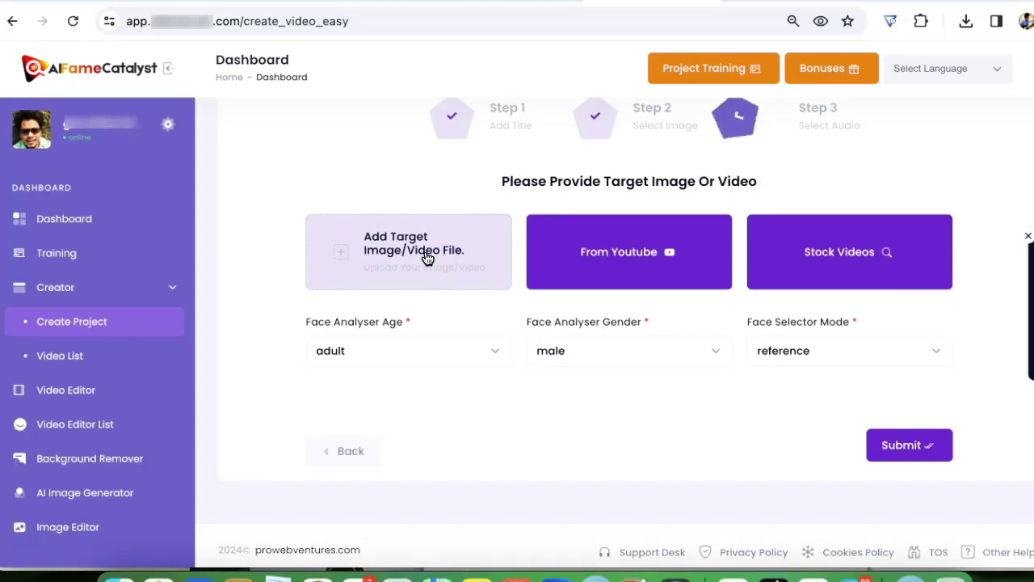
click(612, 242)
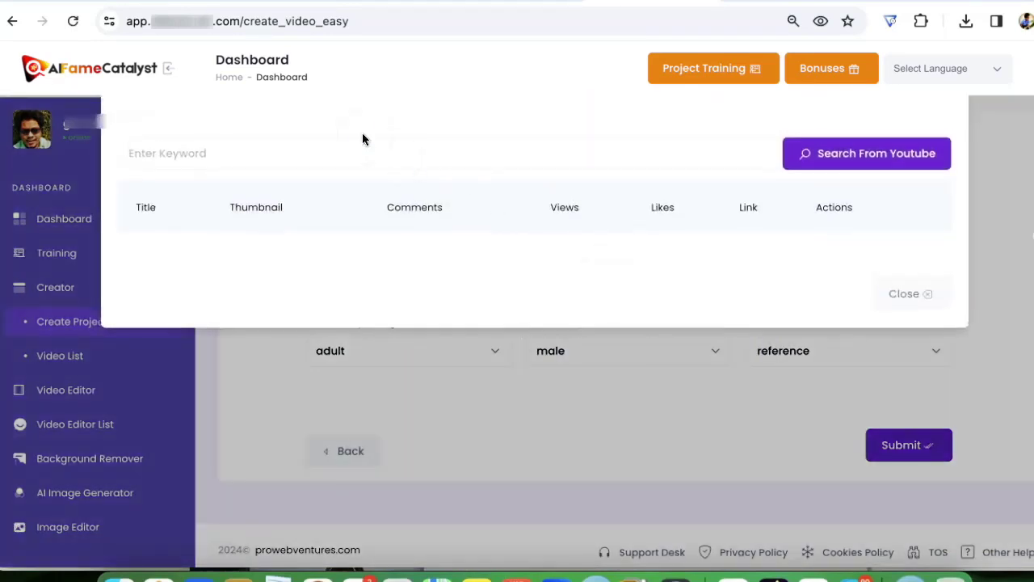
click(358, 142)
text(make)
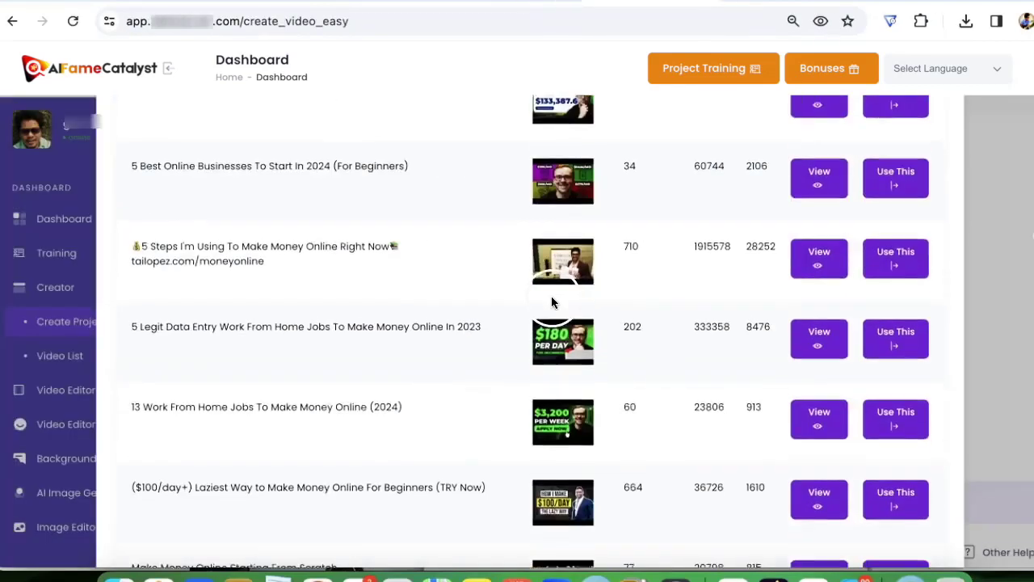
click(293, 160)
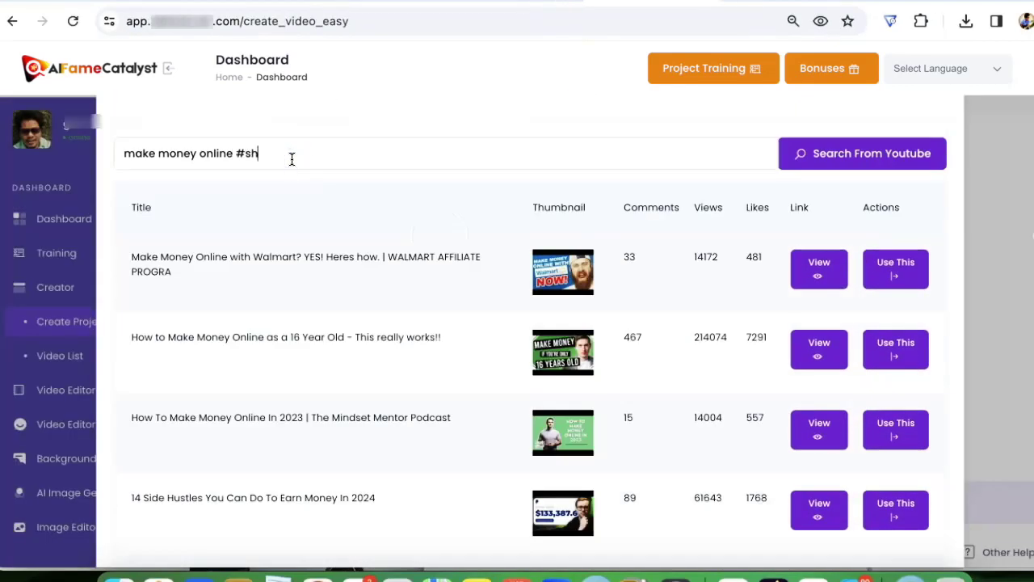
click(854, 169)
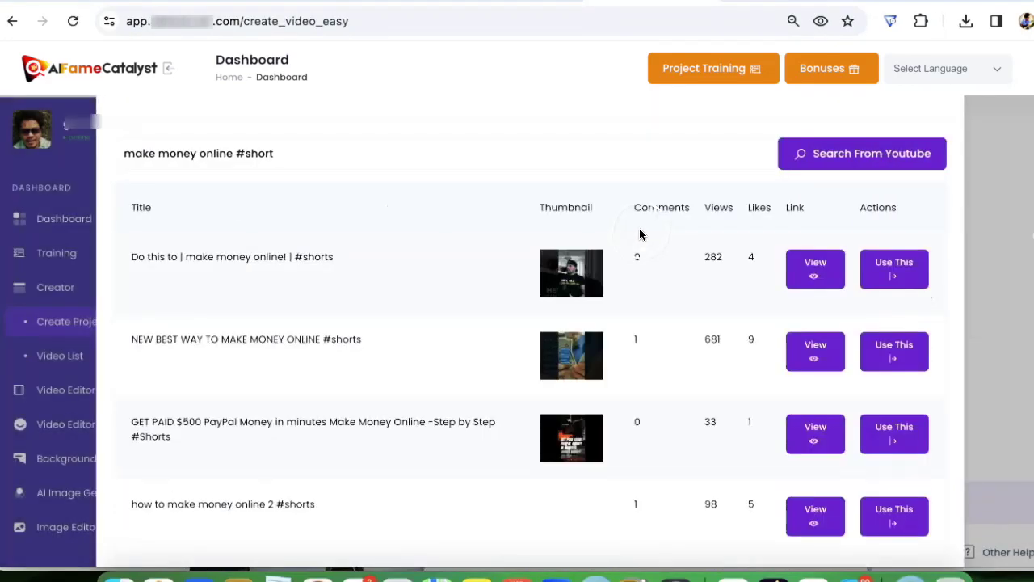
scroll(569, 380, down, 3)
click(816, 297)
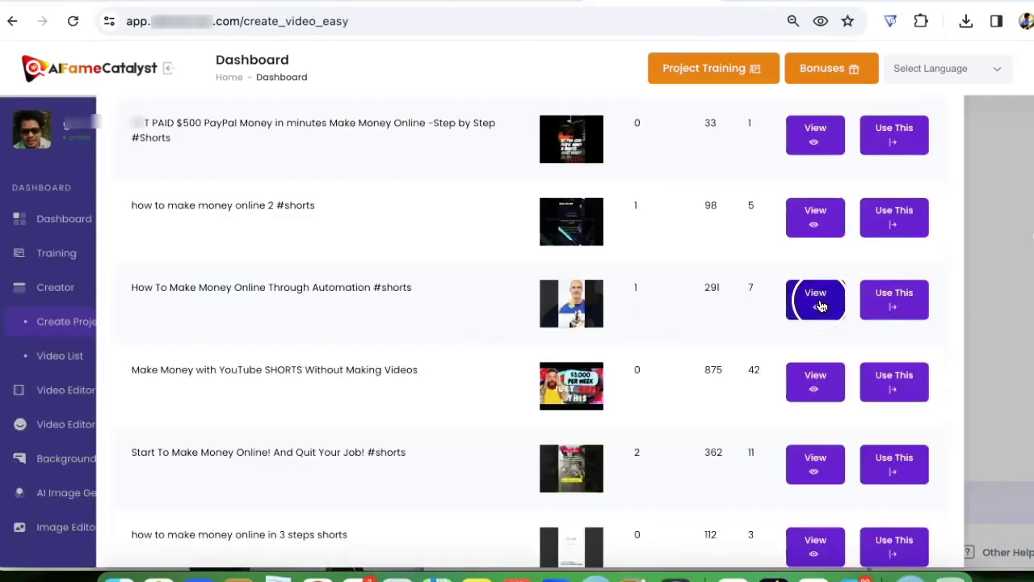
Use the YouTube video, keeping face analyser gender male and selector mode reference.
click(877, 300)
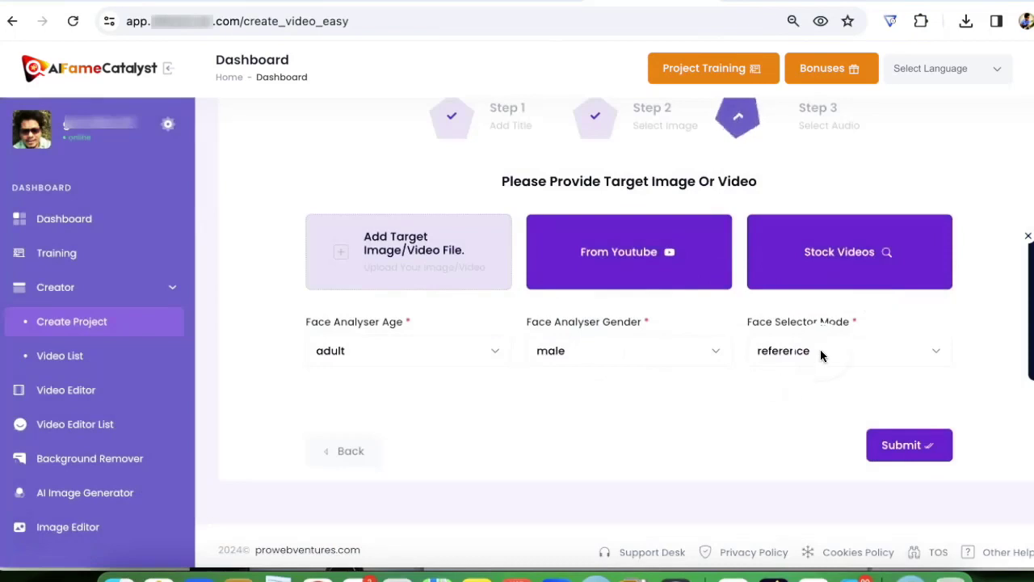
click(596, 351)
click(602, 351)
click(800, 352)
click(800, 350)
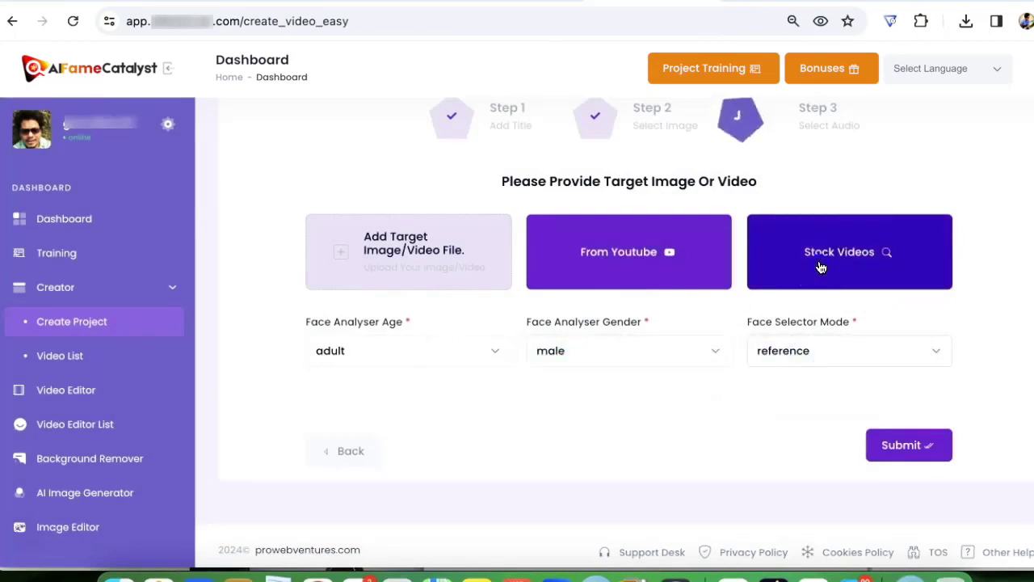
Search stock videos for 'happy man' and use video 14 as the target.
click(820, 267)
click(363, 156)
text(happy)
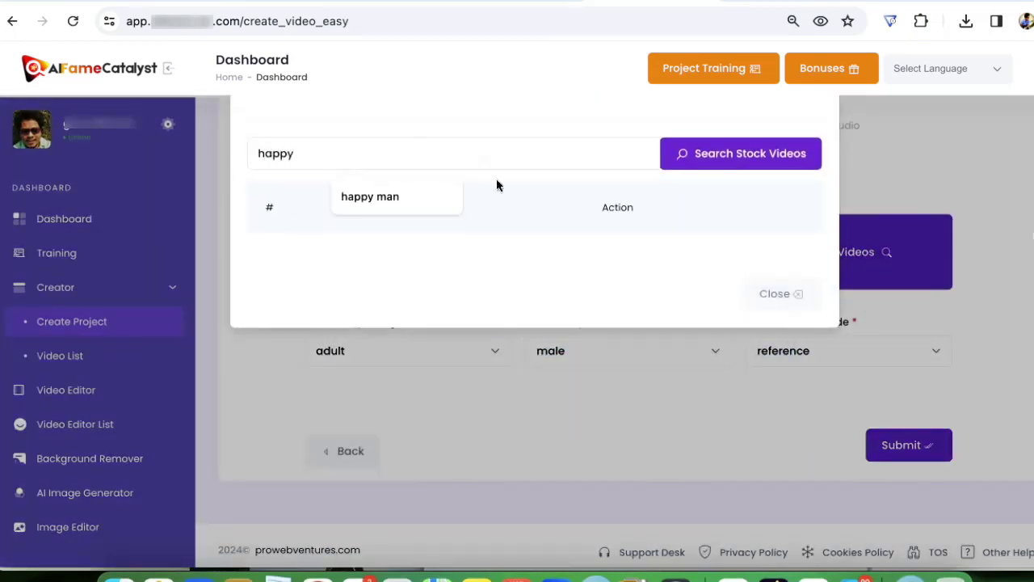
click(380, 196)
click(688, 155)
click(463, 299)
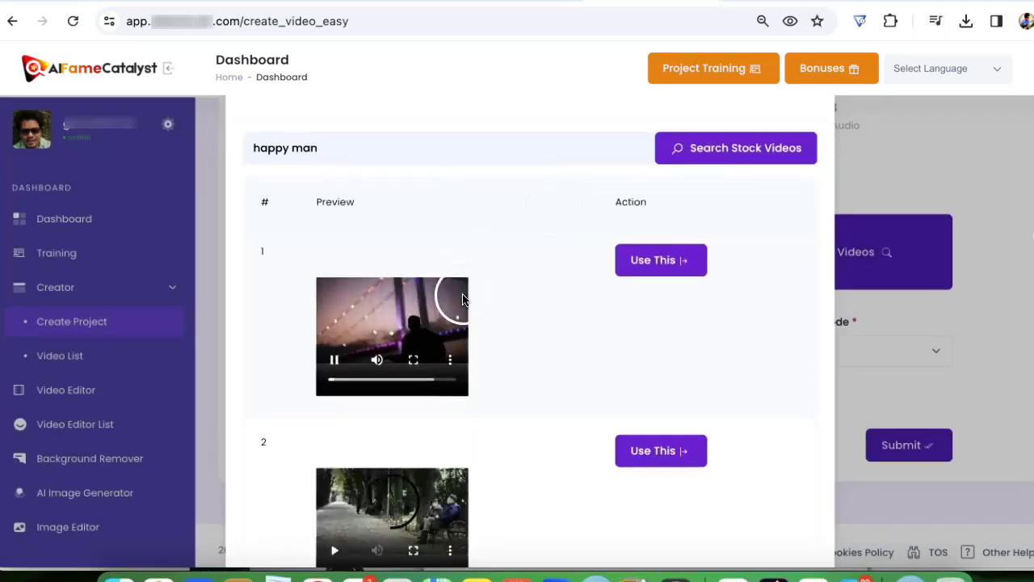
scroll(462, 307, down, 20)
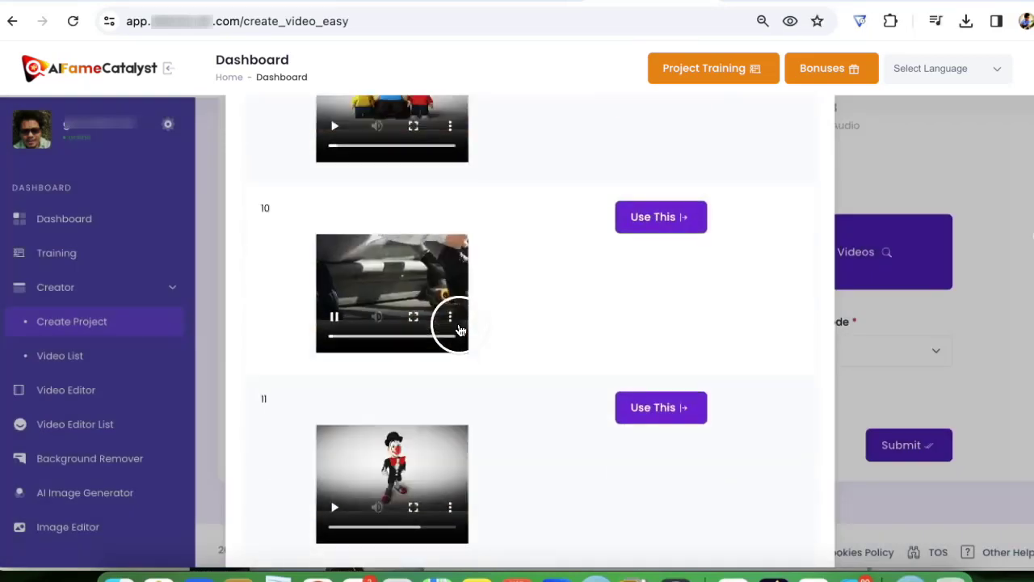
scroll(459, 328, down, 5)
scroll(416, 413, down, 3)
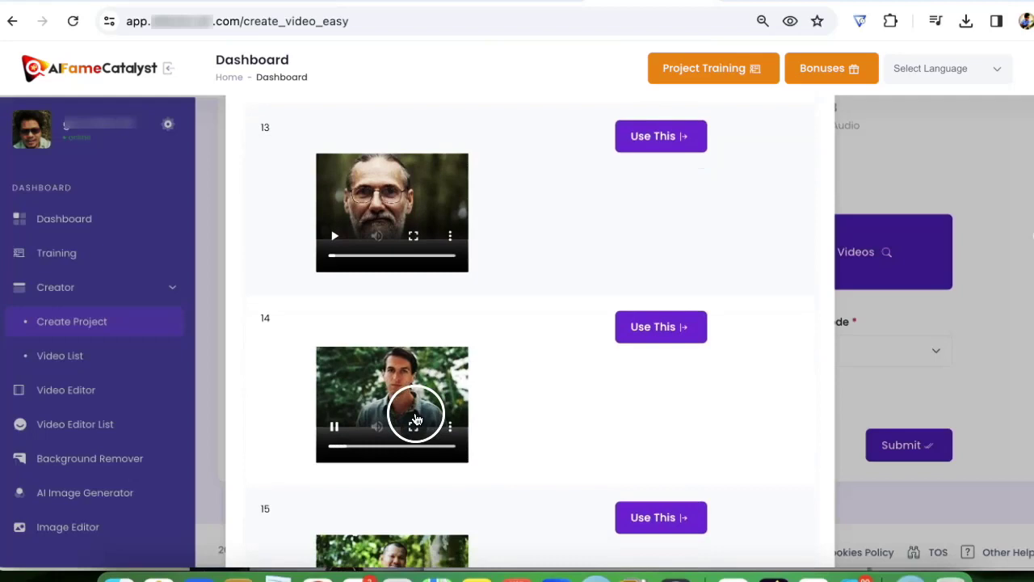
scroll(480, 369, down, 1)
click(680, 281)
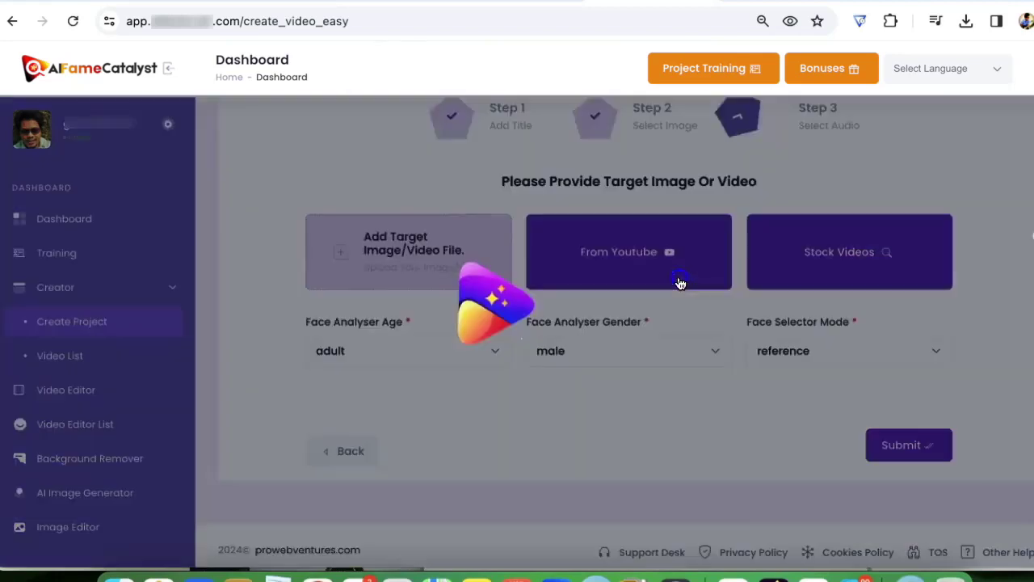
Submit the 'make money online' project for rendering and start a new project form.
click(908, 459)
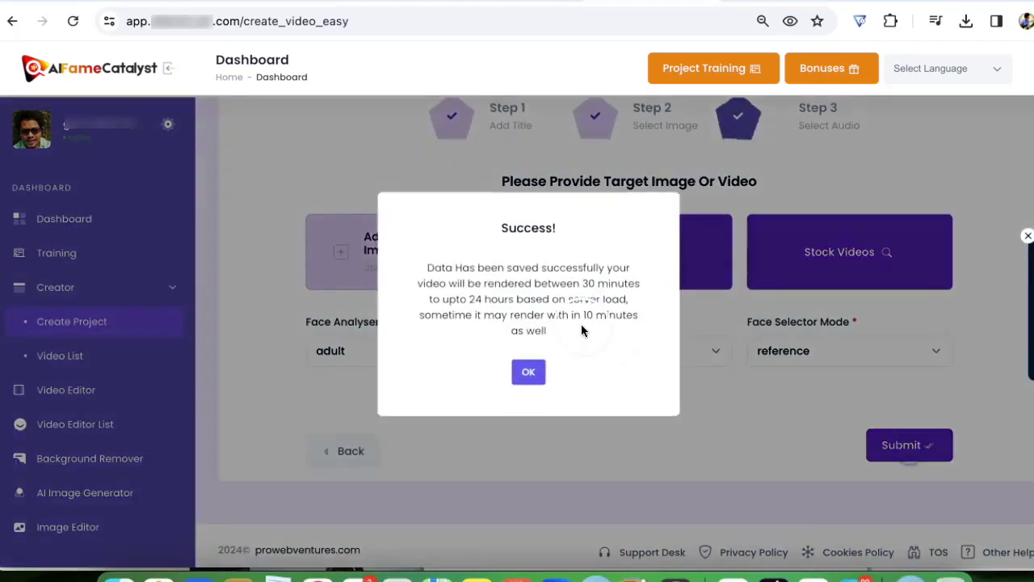
click(531, 375)
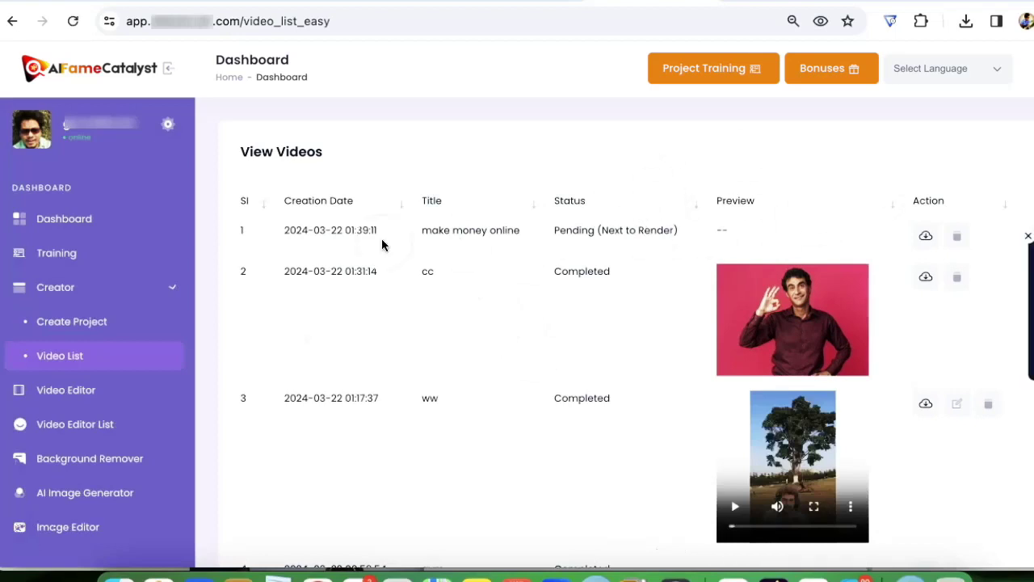
click(111, 327)
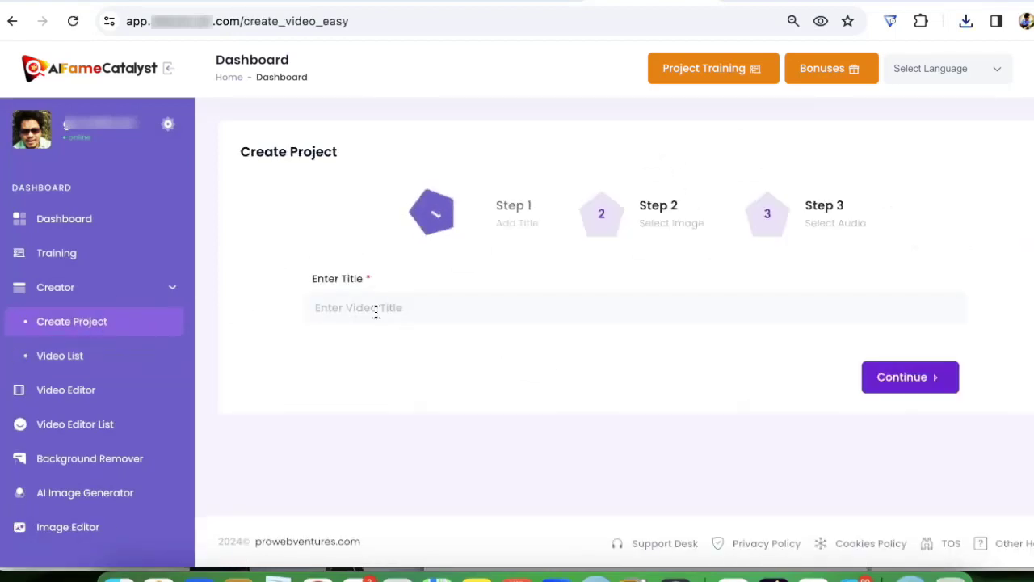
Title the new project 'car' and load influencer.jpg as its source face.
click(376, 310)
text(car)
click(930, 377)
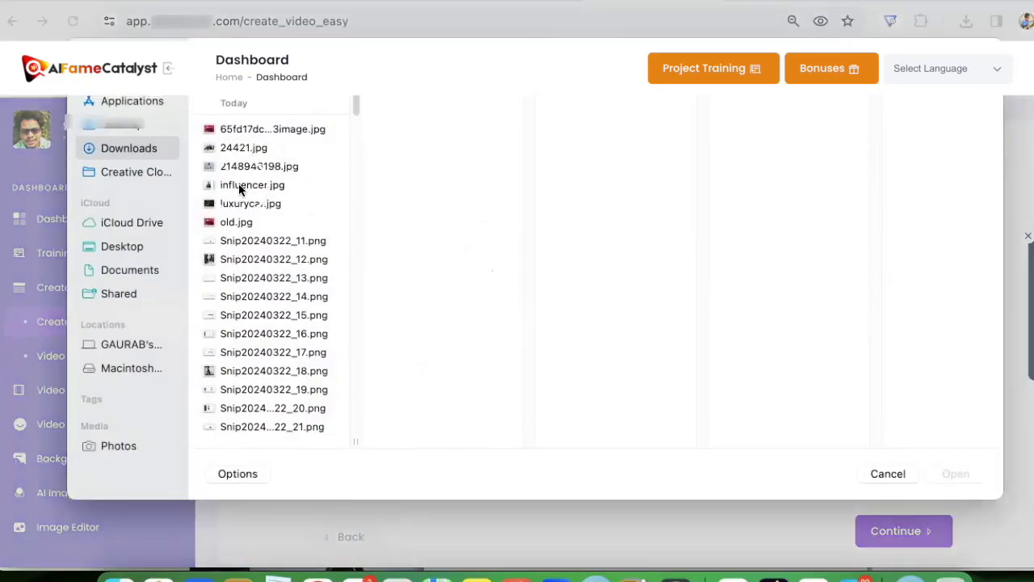
click(239, 187)
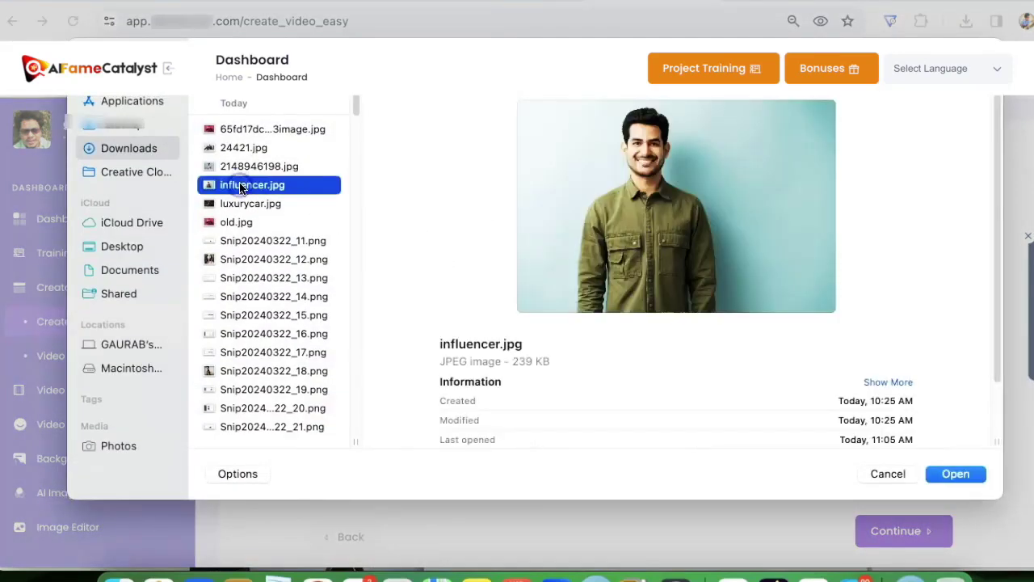
click(955, 474)
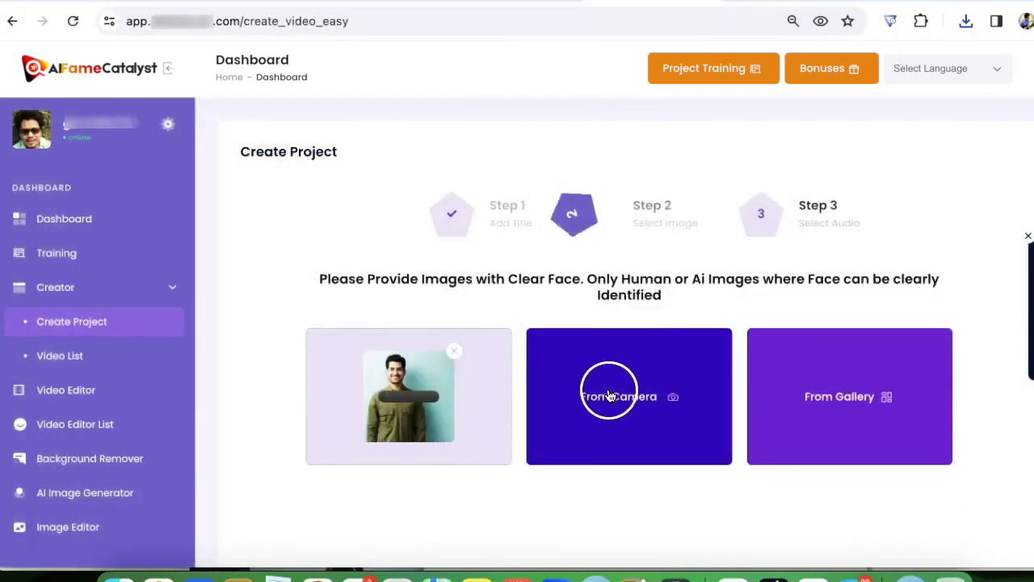
click(896, 527)
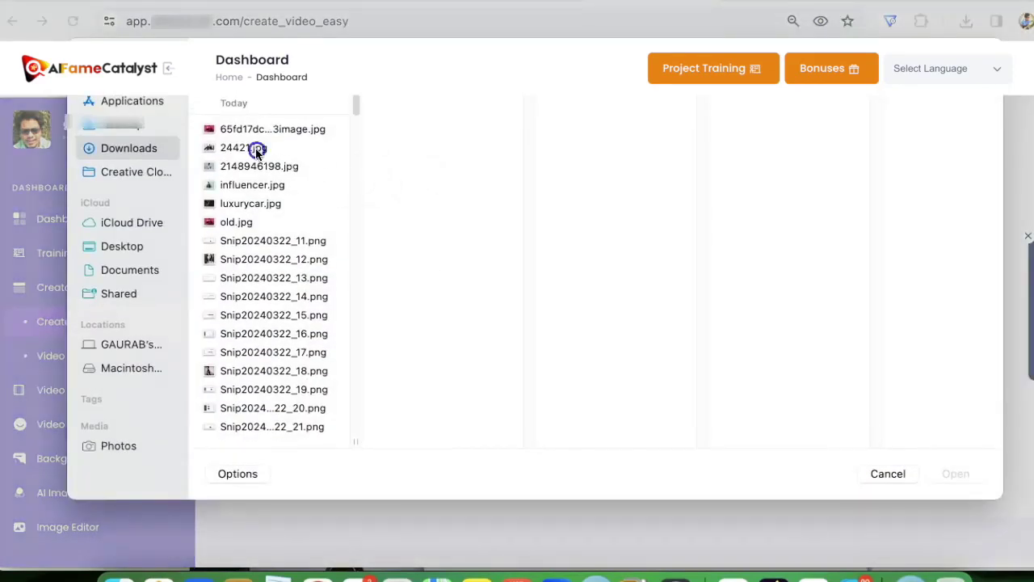
Set luxurycar.jpg as the target image and submit the 'car' project for rendering.
click(260, 147)
click(262, 129)
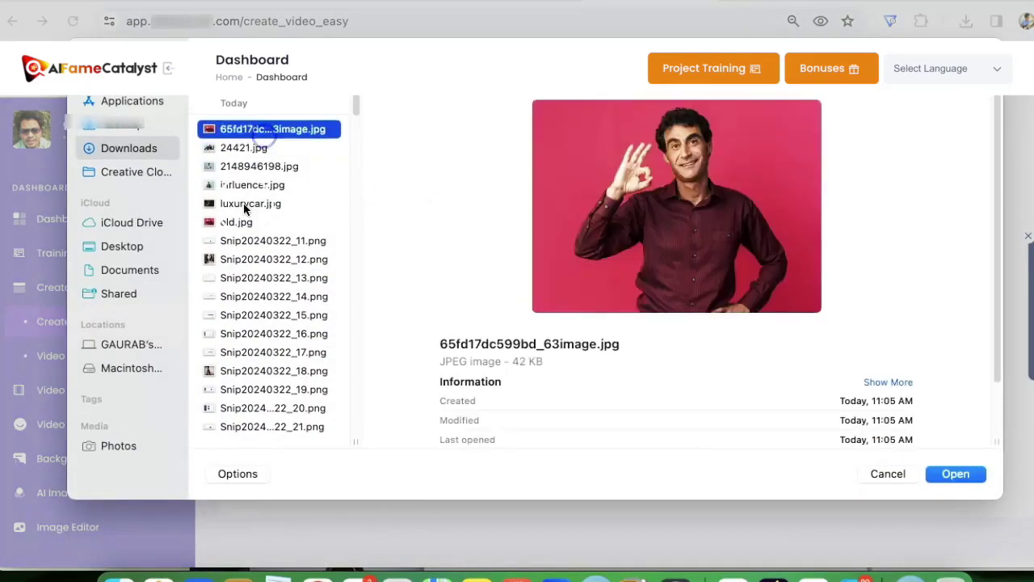
click(247, 205)
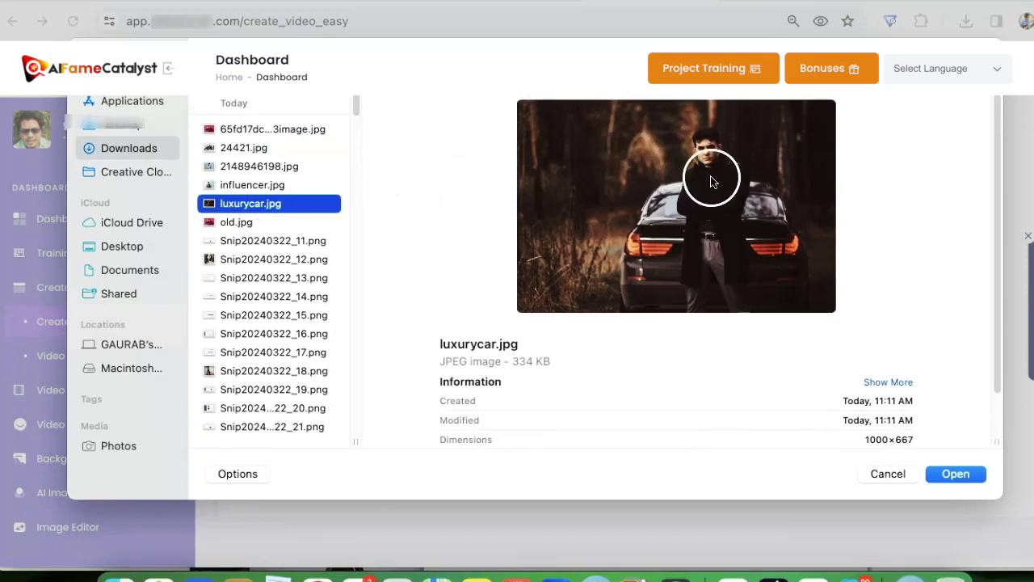
click(956, 476)
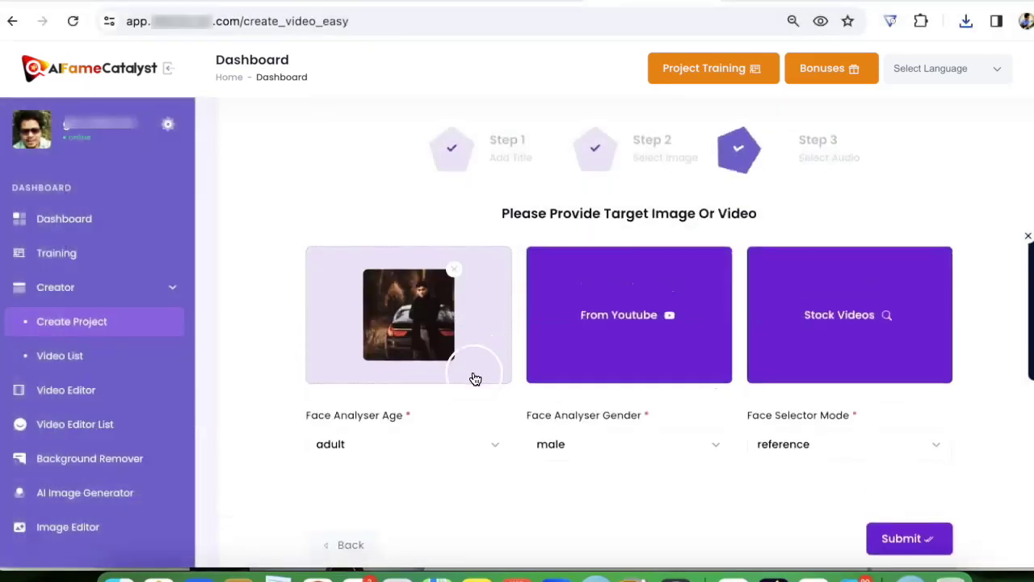
scroll(517, 453, down, 1)
click(901, 521)
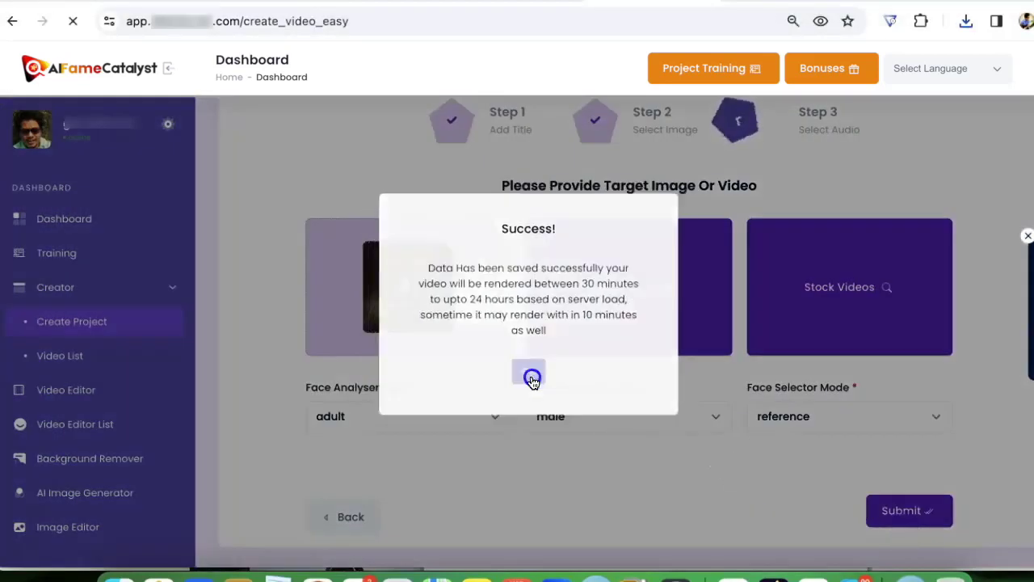
click(533, 376)
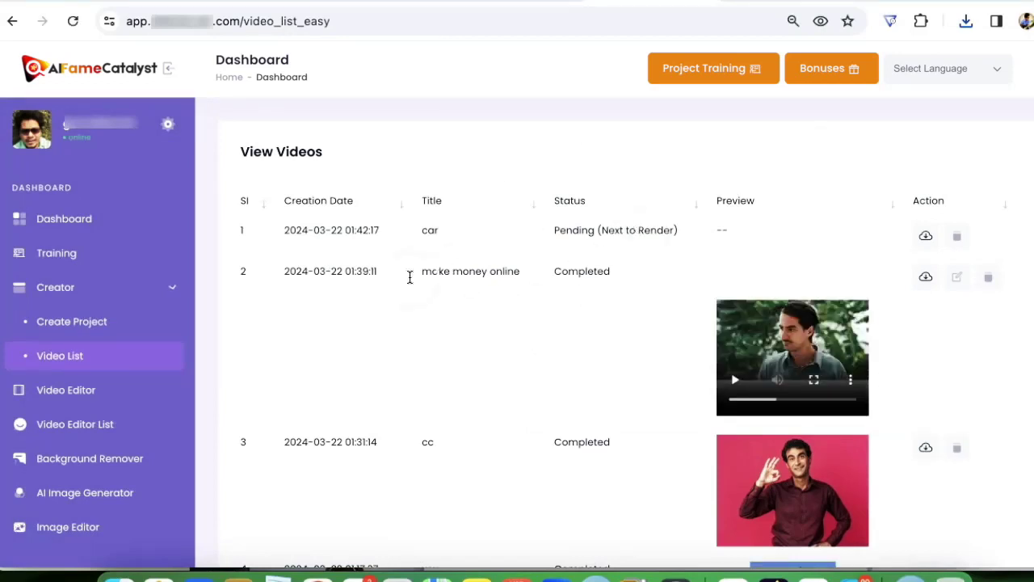
scroll(134, 314, down, 2)
Browse the AI Image Generator's keyword field and art styles, then open the Video Editor page.
click(136, 463)
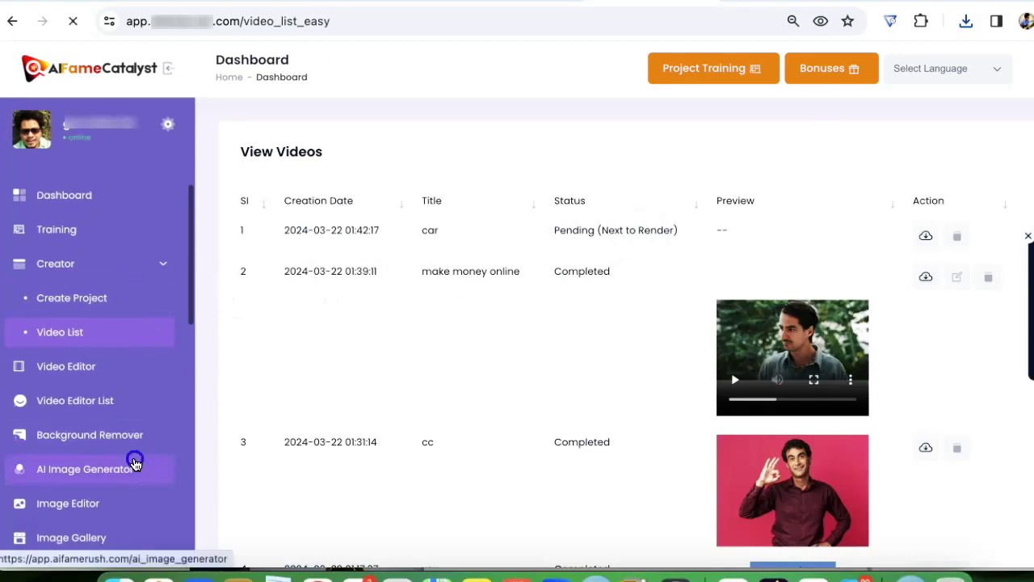
scroll(401, 370, down, 1)
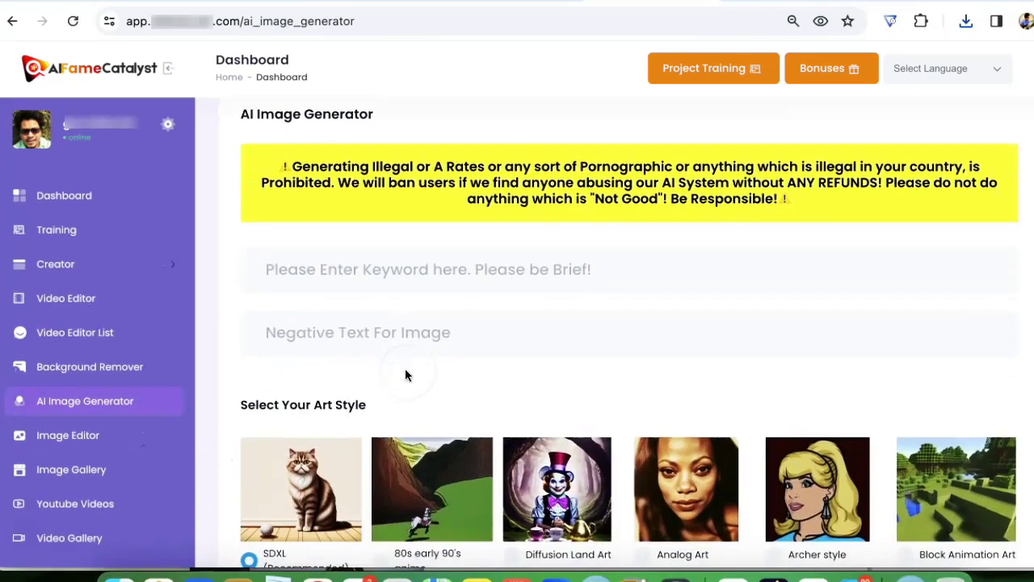
scroll(405, 370, down, 3)
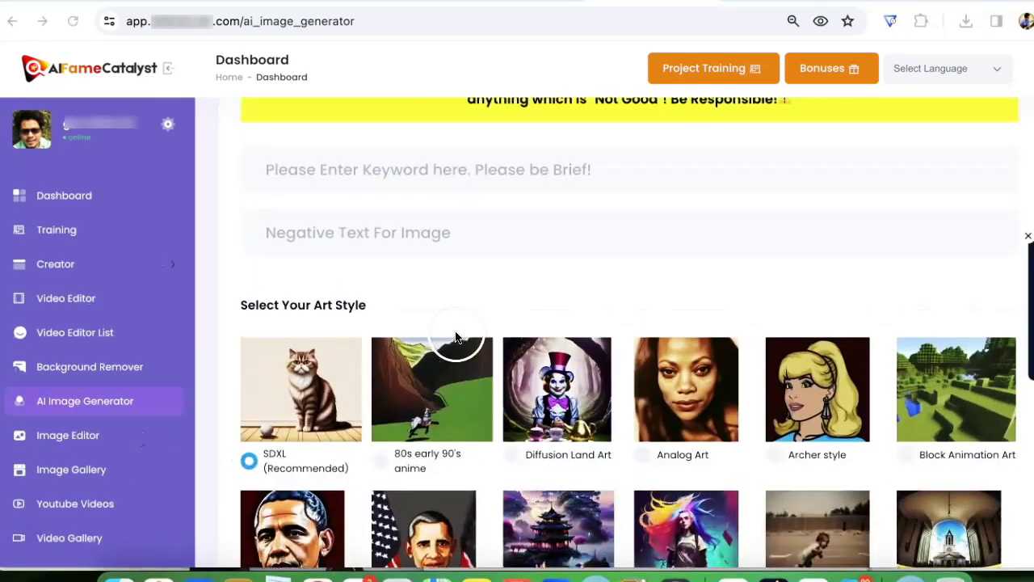
scroll(455, 337, up, 1)
click(506, 198)
click(588, 315)
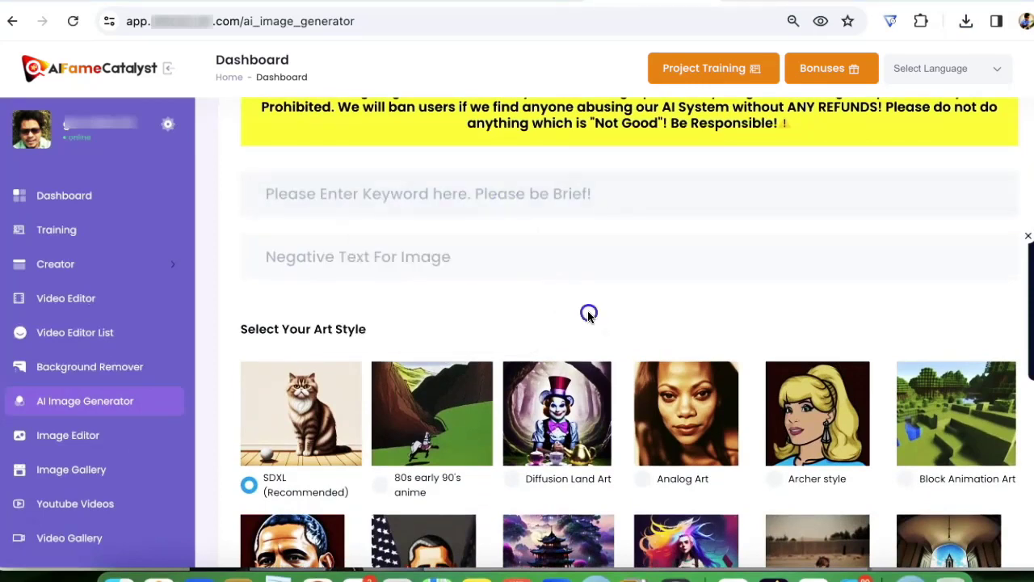
scroll(585, 313, down, 1)
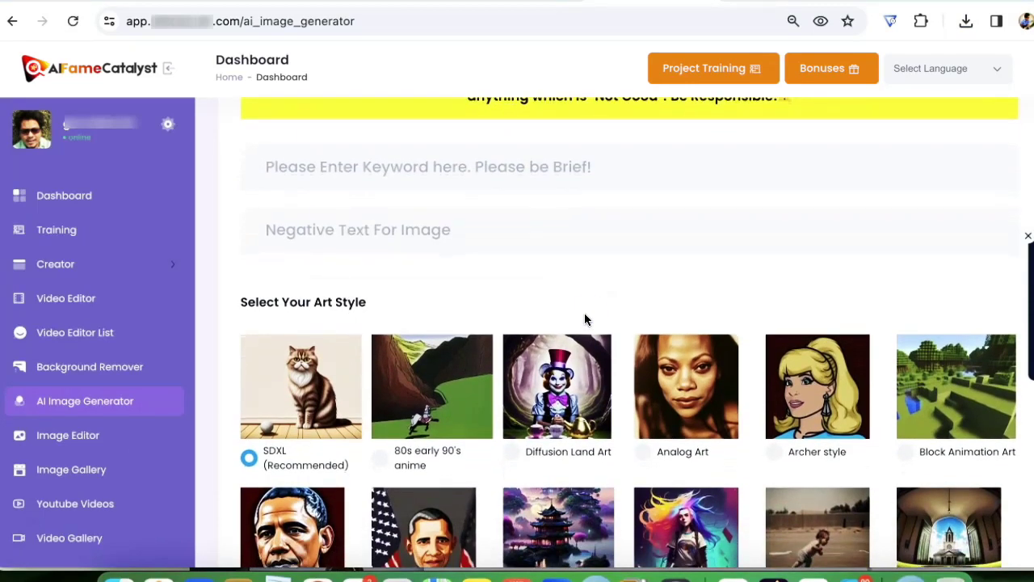
scroll(582, 320, down, 1)
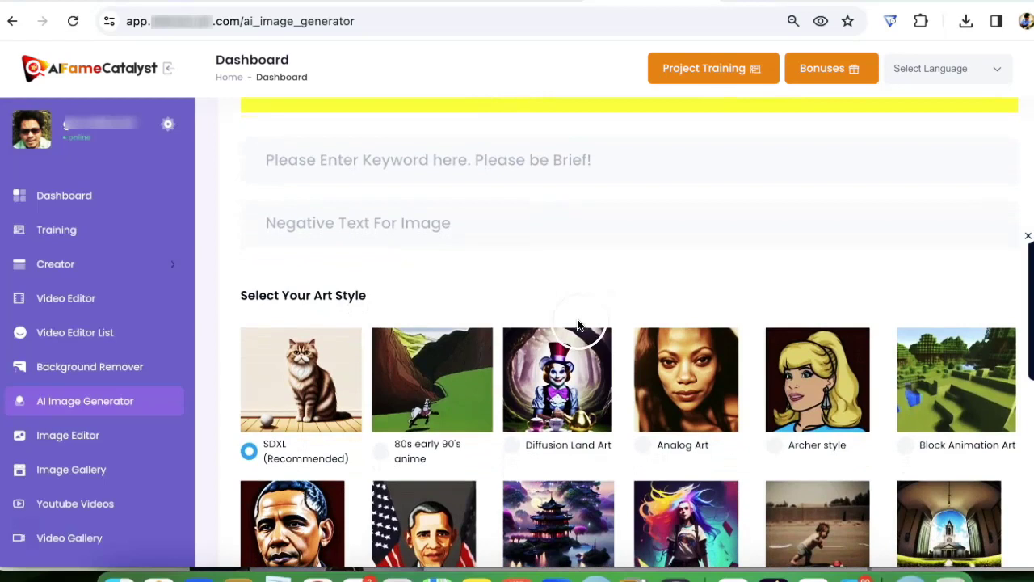
click(137, 292)
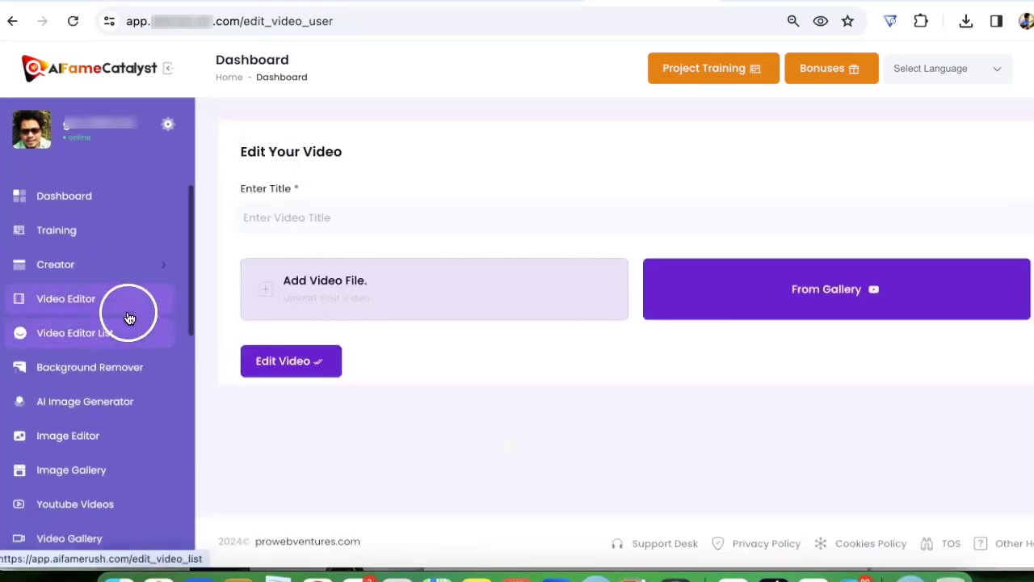
Go to the Video List and play the completed 'make money online' video preview.
click(143, 267)
click(97, 337)
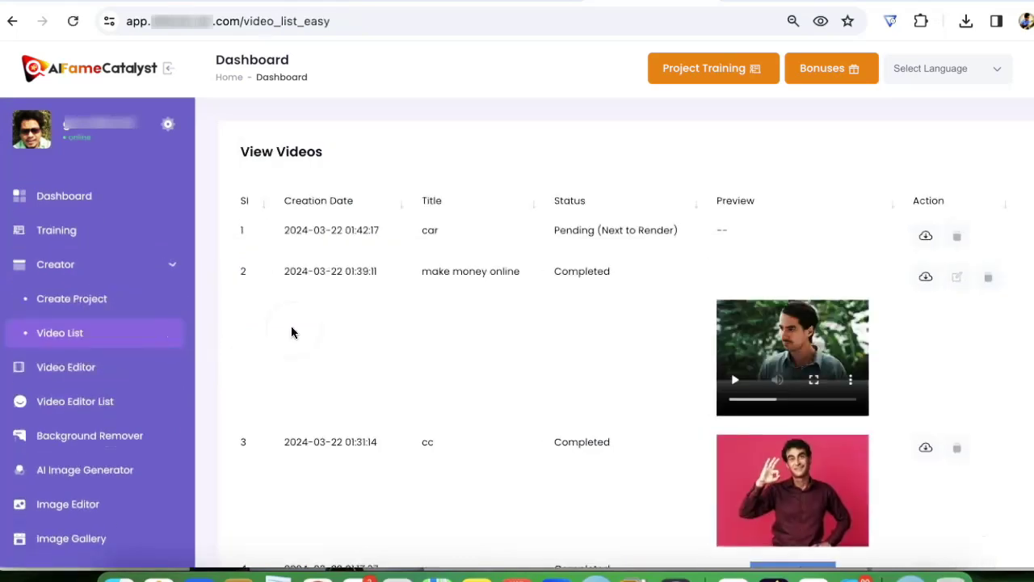
scroll(719, 337, down, 1)
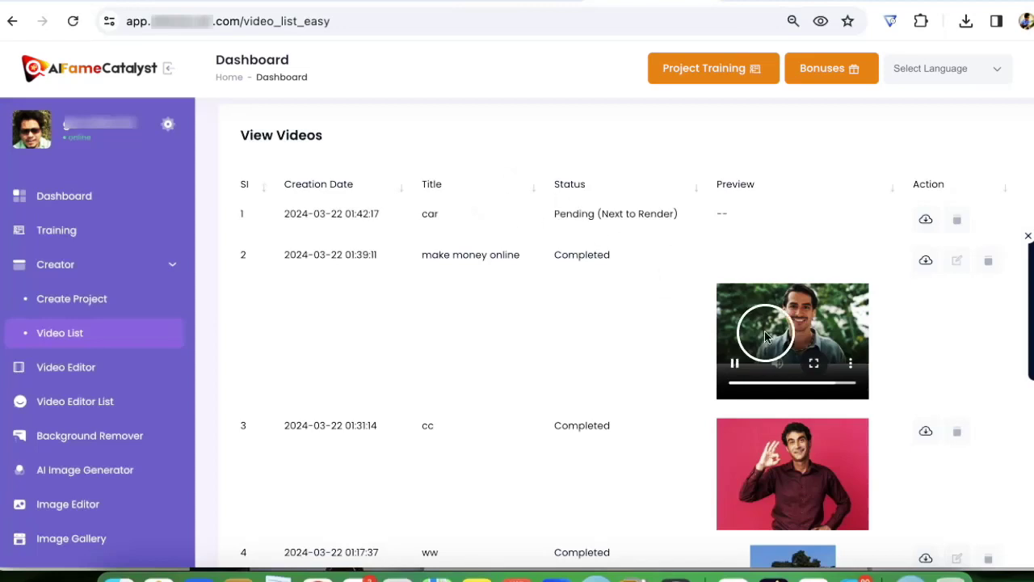
Open 'make money online' for editing, retitle it 'rfwer', and add a 'Some Text Here..' caption.
click(956, 260)
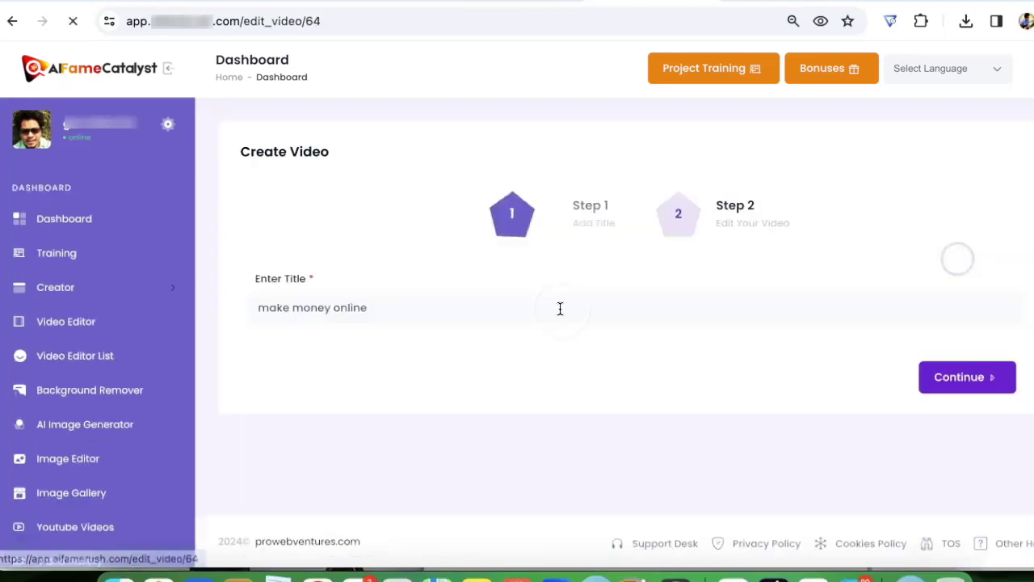
key(ctrl+a)
text(rfsasf)
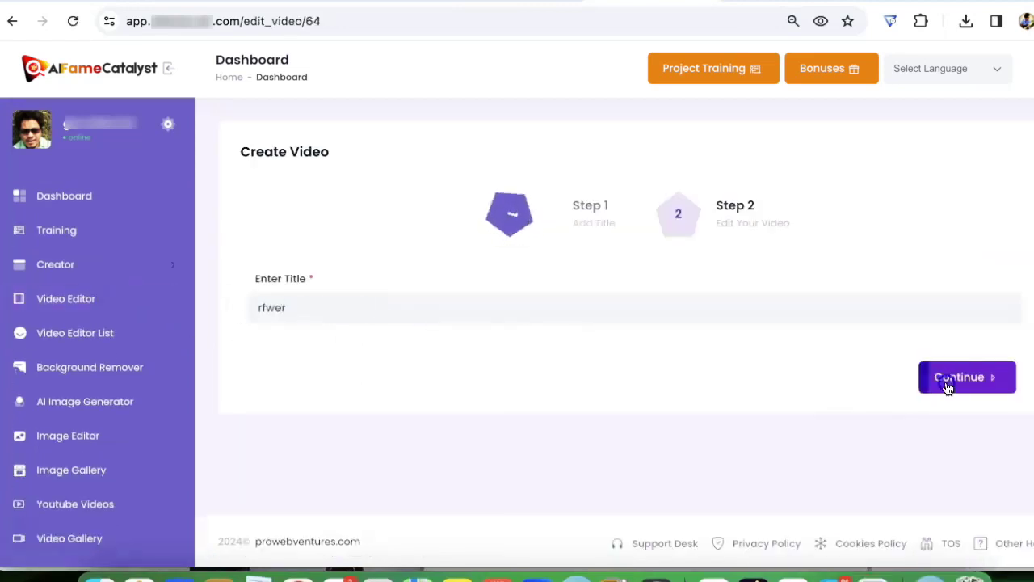
click(946, 376)
scroll(806, 370, down, 1)
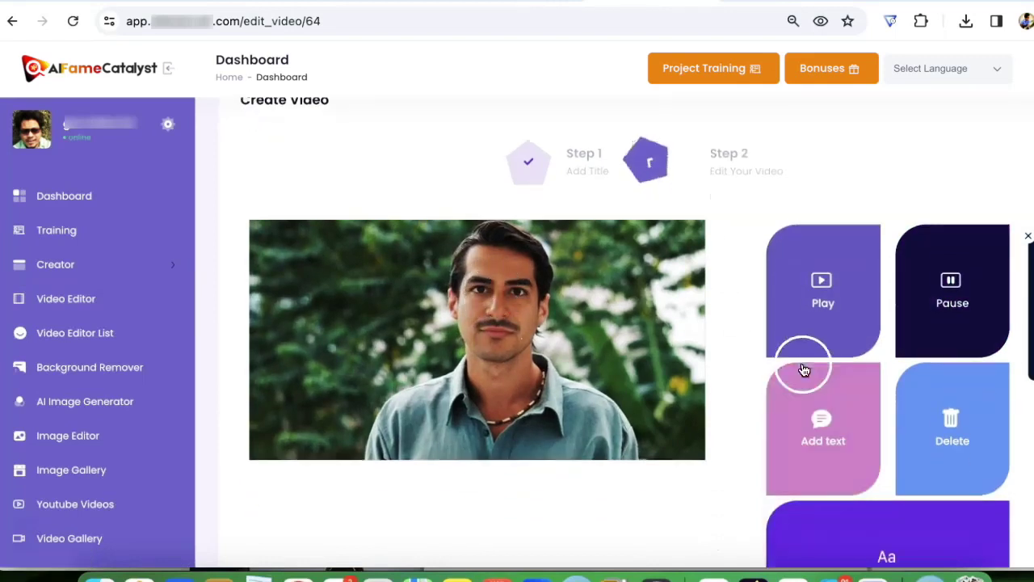
click(850, 404)
Place a smiley sticker, red arrow, Facebook/Twitter/Instagram icons and a subscribe button on the video.
scroll(880, 494, down, 2)
scroll(880, 495, down, 3)
click(855, 370)
drag(833, 421, 623, 323)
click(889, 312)
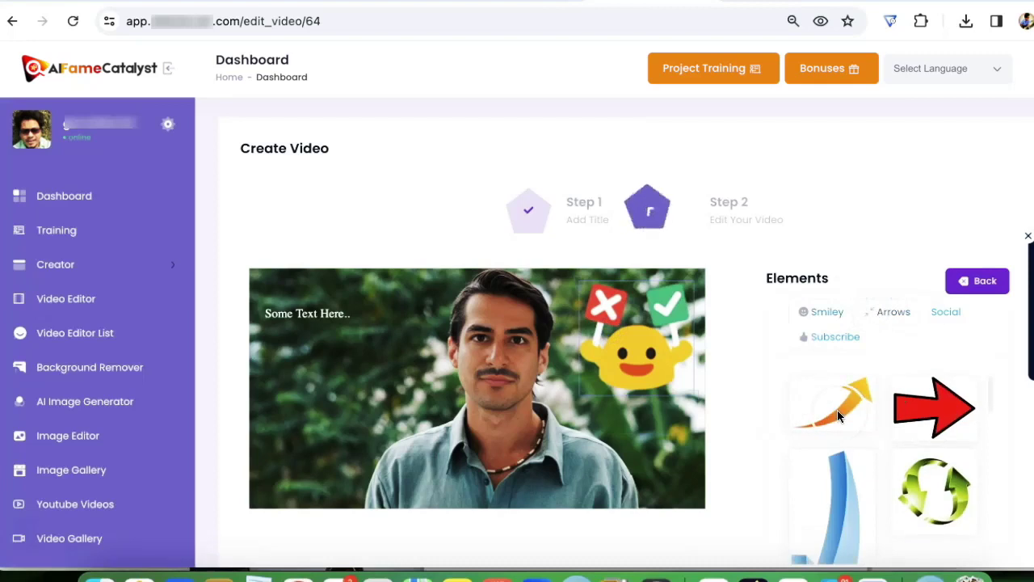
click(935, 405)
click(942, 312)
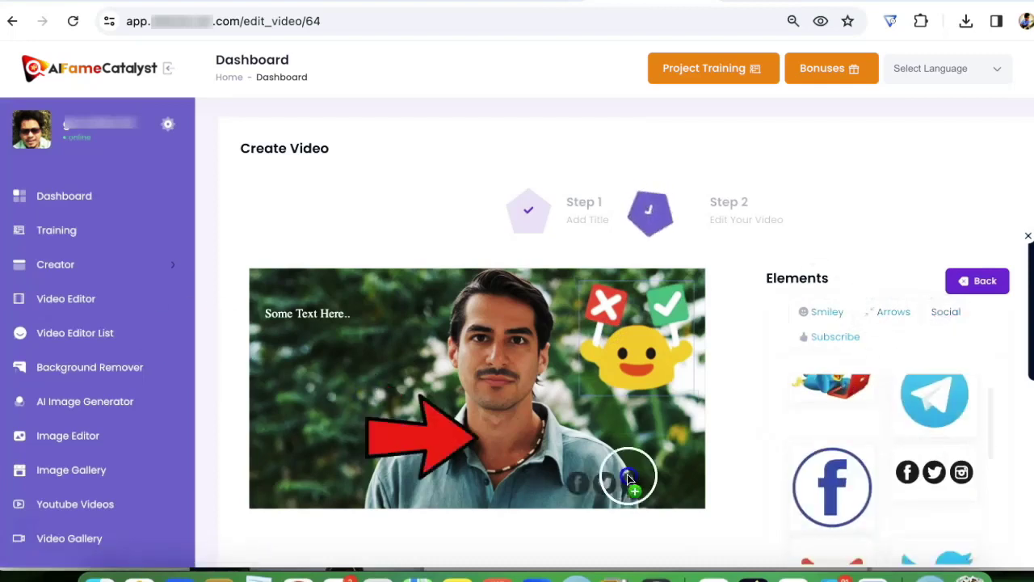
drag(922, 467, 582, 473)
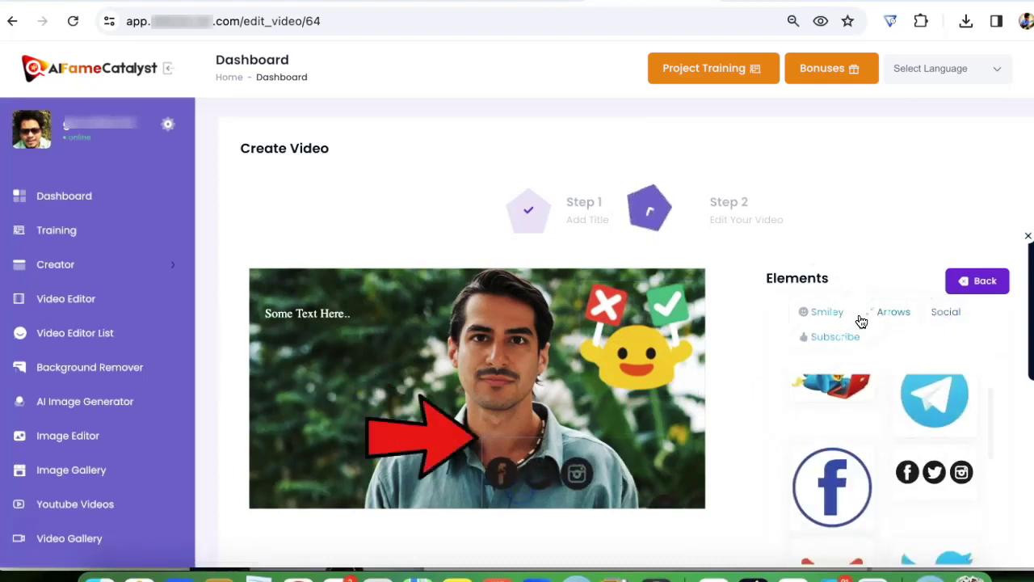
click(836, 337)
drag(934, 485, 428, 436)
click(977, 280)
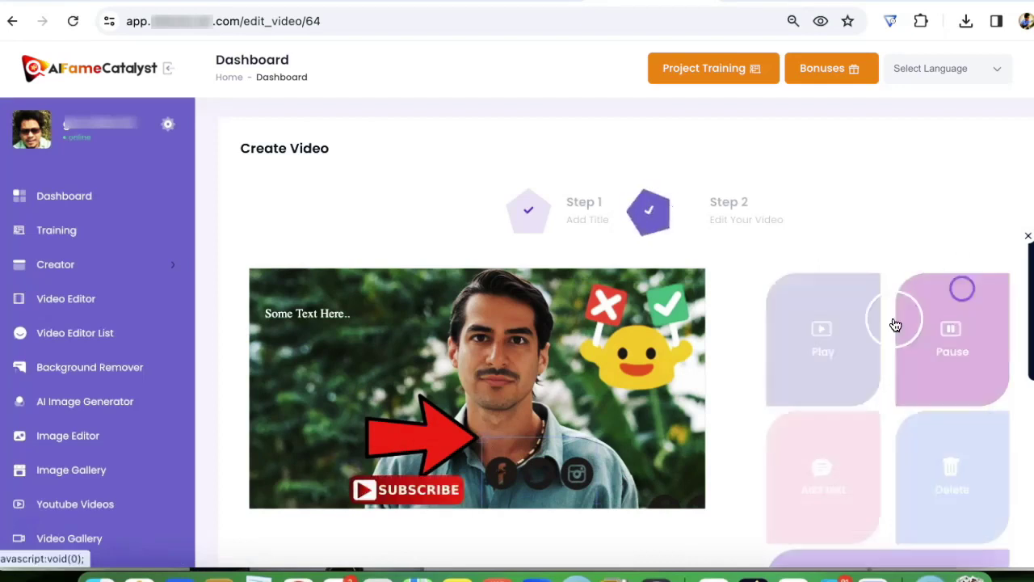
scroll(952, 418, down, 4)
Search images for 'money' and drop the dollar-bill image onto the video.
click(952, 419)
click(860, 307)
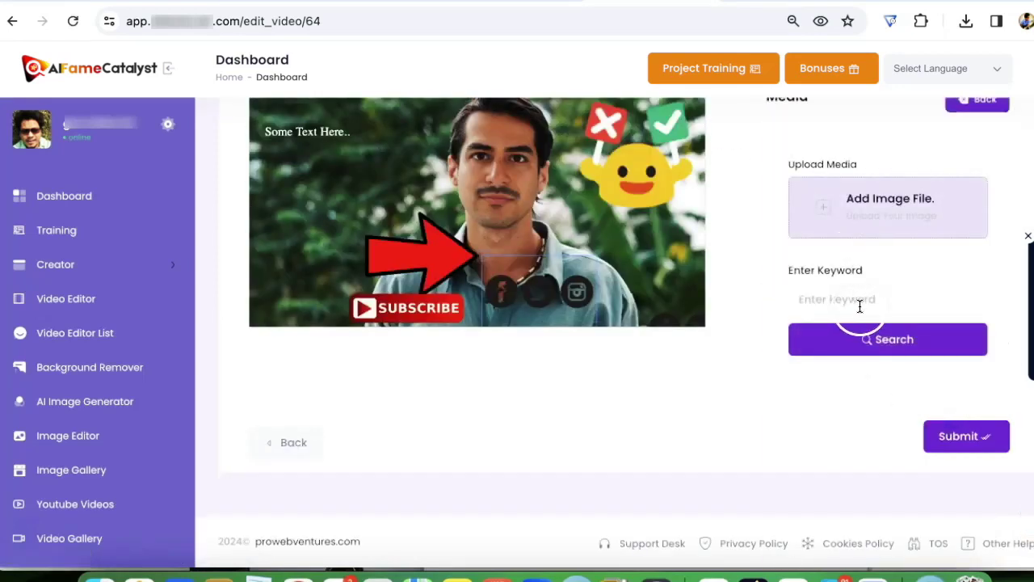
click(919, 350)
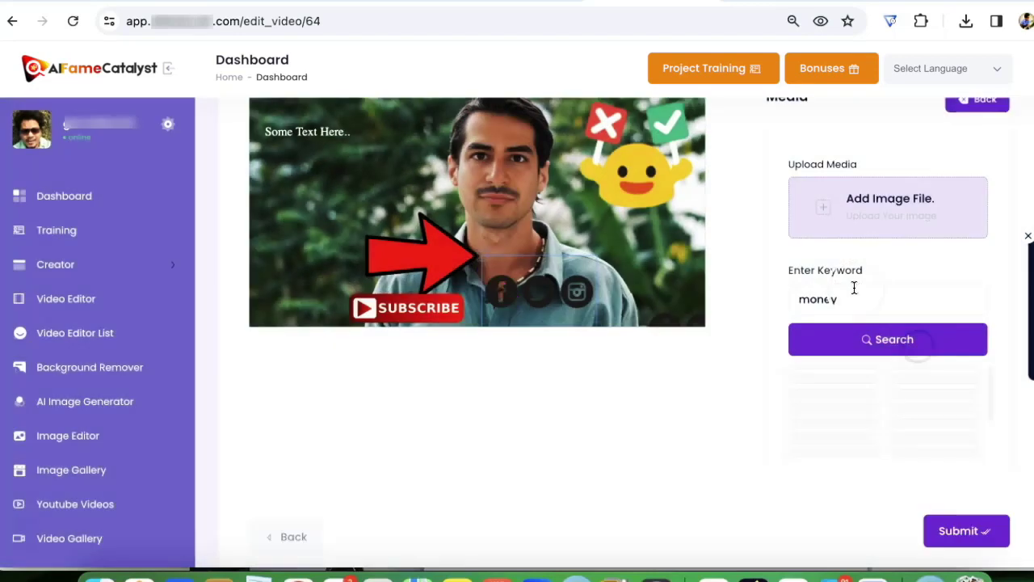
drag(832, 443, 671, 275)
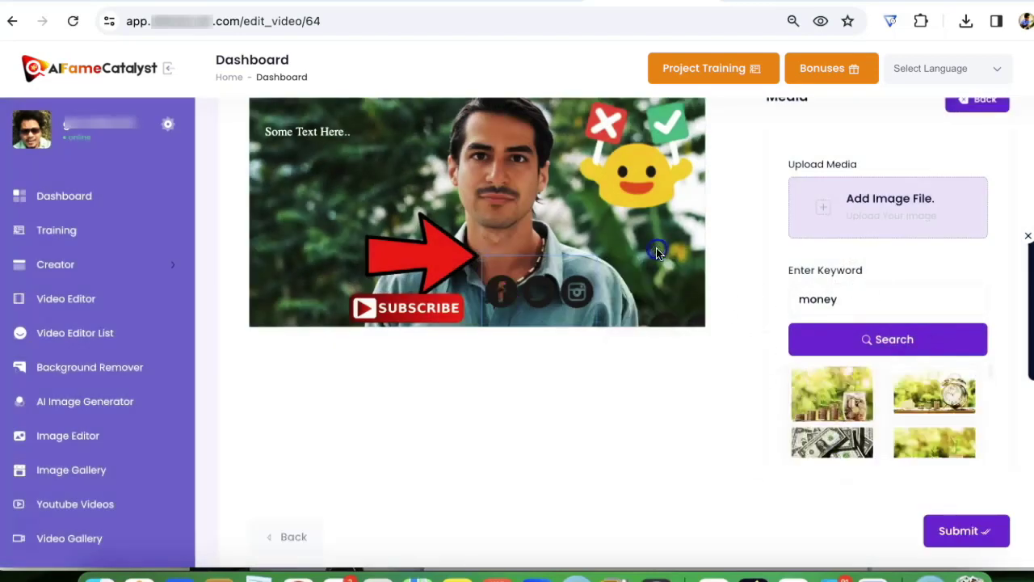
click(976, 105)
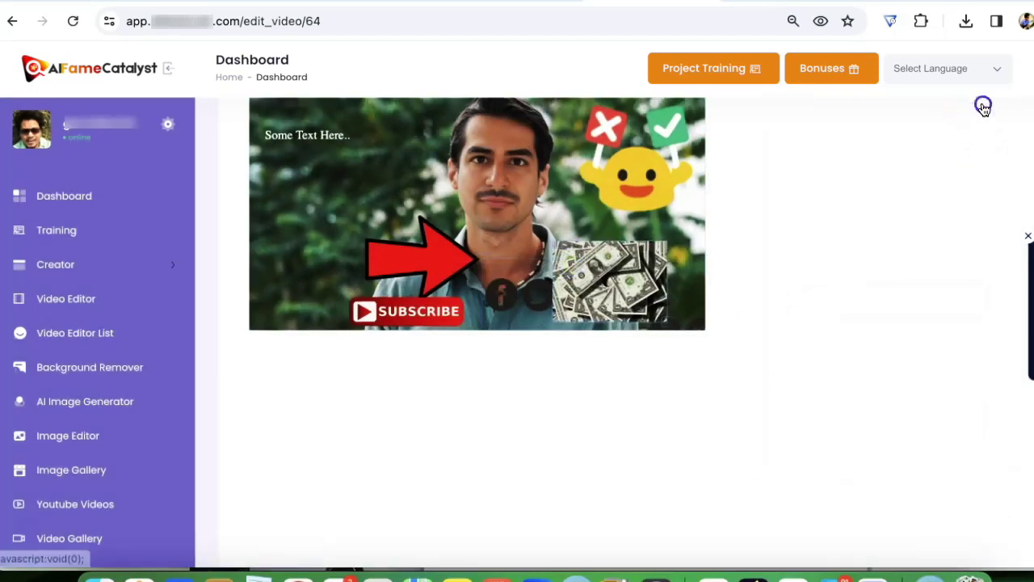
Adjust the size of the MAKE $500 PER DAY headline text.
click(834, 277)
click(810, 236)
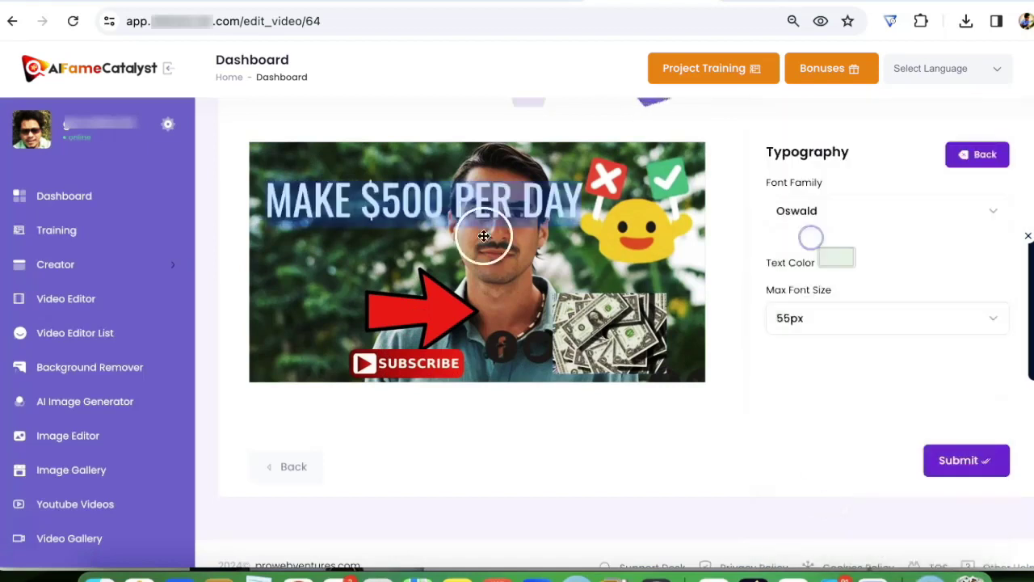
click(878, 249)
click(977, 154)
Add a 'www' website text box styled at 24px.
click(847, 354)
click(784, 353)
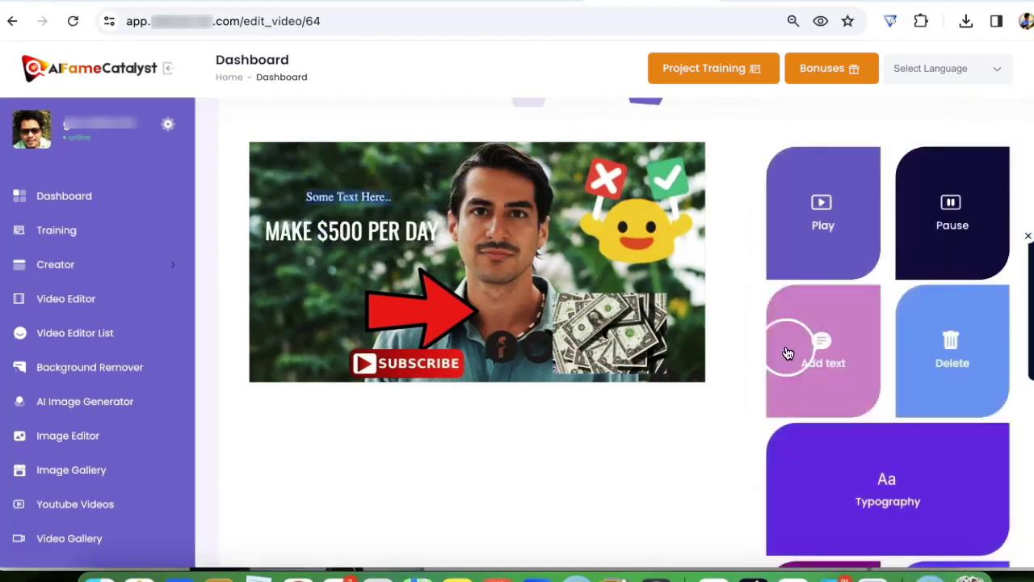
text(www.aifamerush.com)
click(888, 489)
click(854, 296)
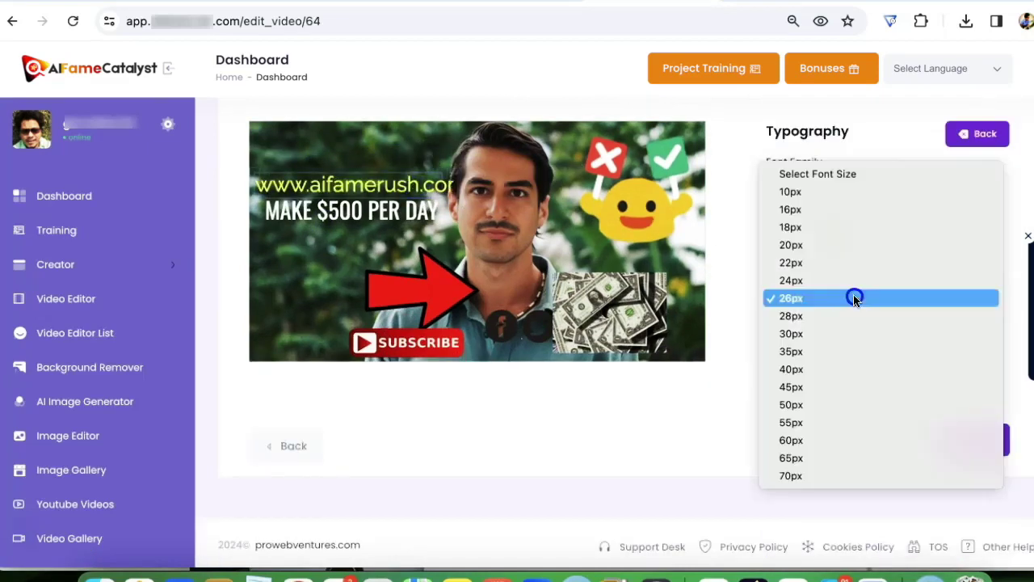
click(818, 287)
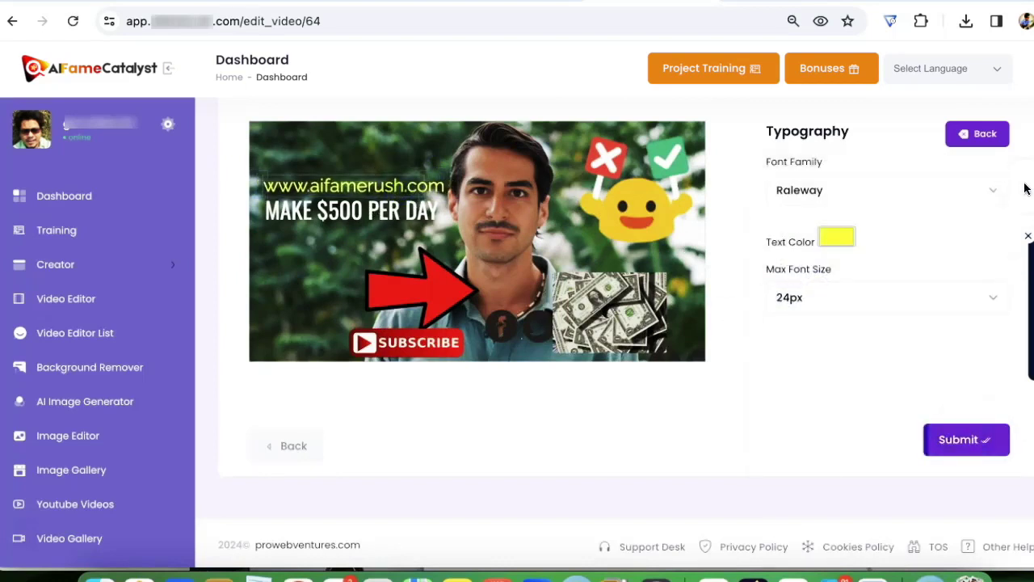
click(978, 134)
Set the aspect ratio to 16:9, submit the edit, and open the Video List.
scroll(869, 478, down, 3)
scroll(869, 479, down, 2)
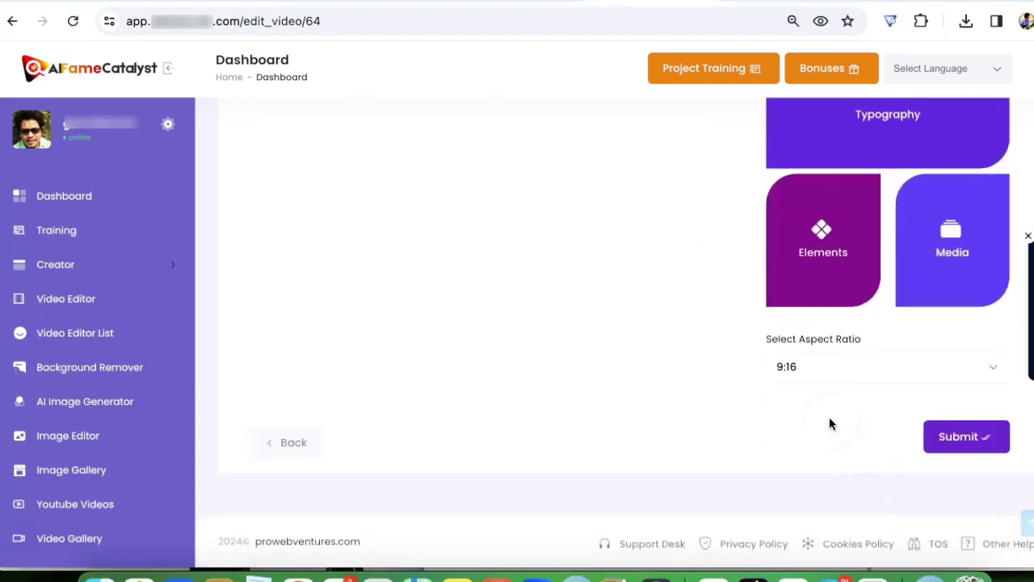
click(829, 366)
click(829, 350)
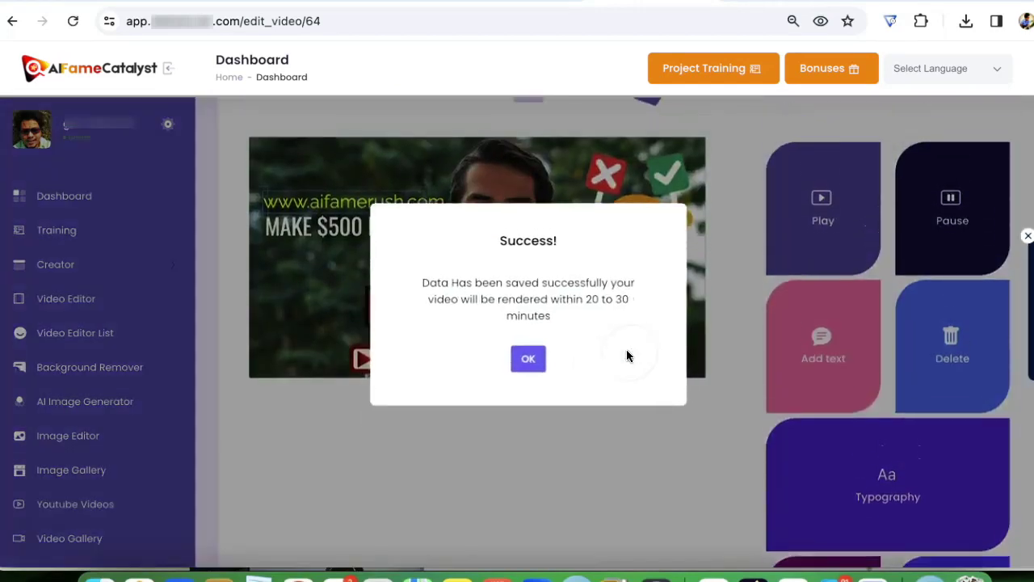
click(526, 358)
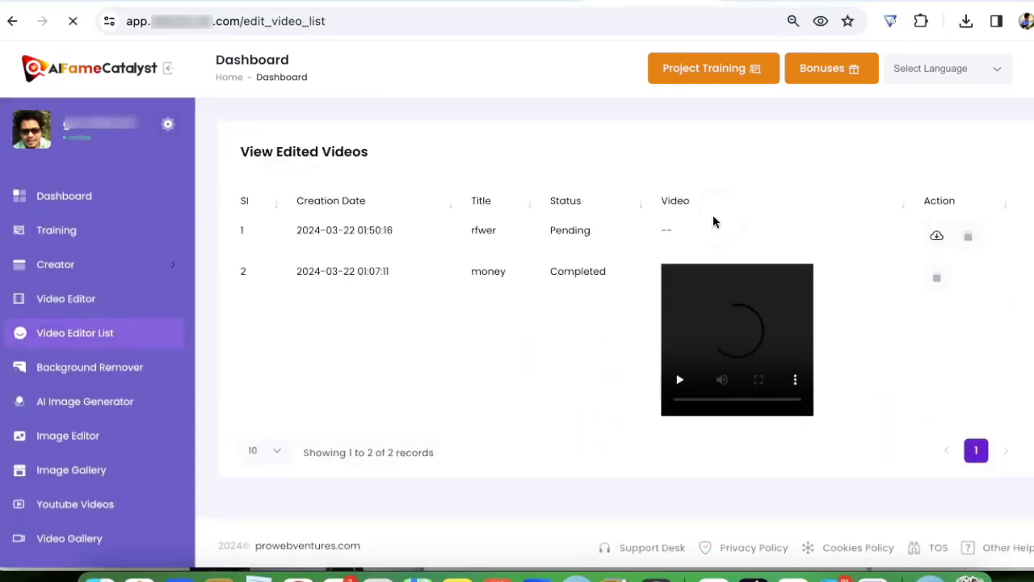
click(138, 263)
click(117, 330)
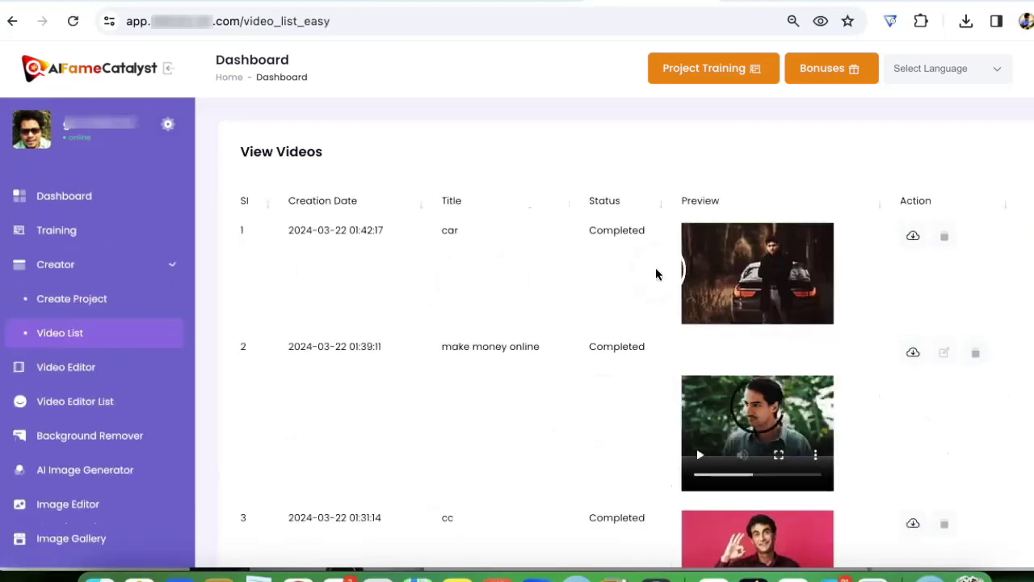
Download the rendered car image and move its Preview window aside.
click(913, 235)
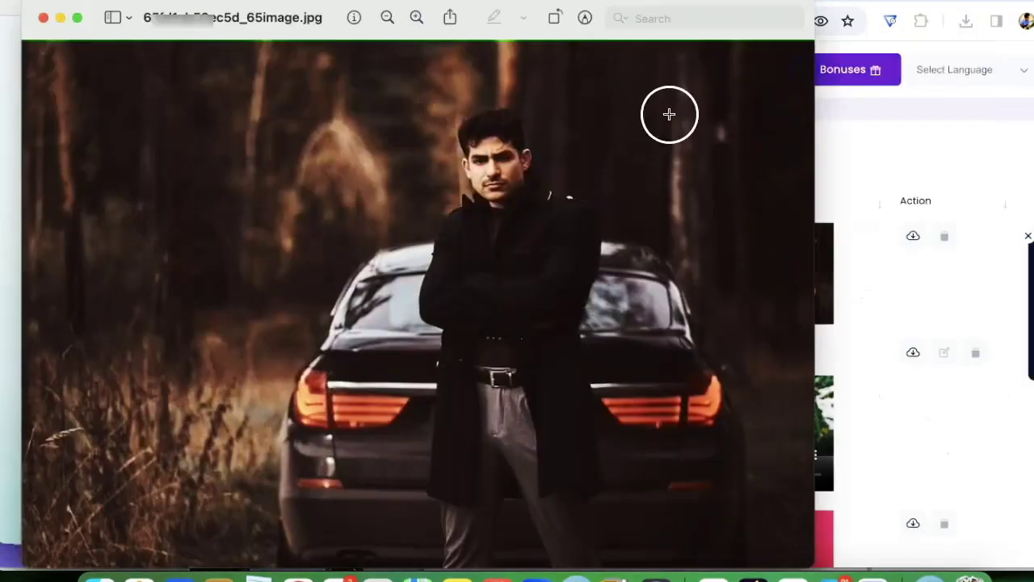
drag(157, 12, 603, 23)
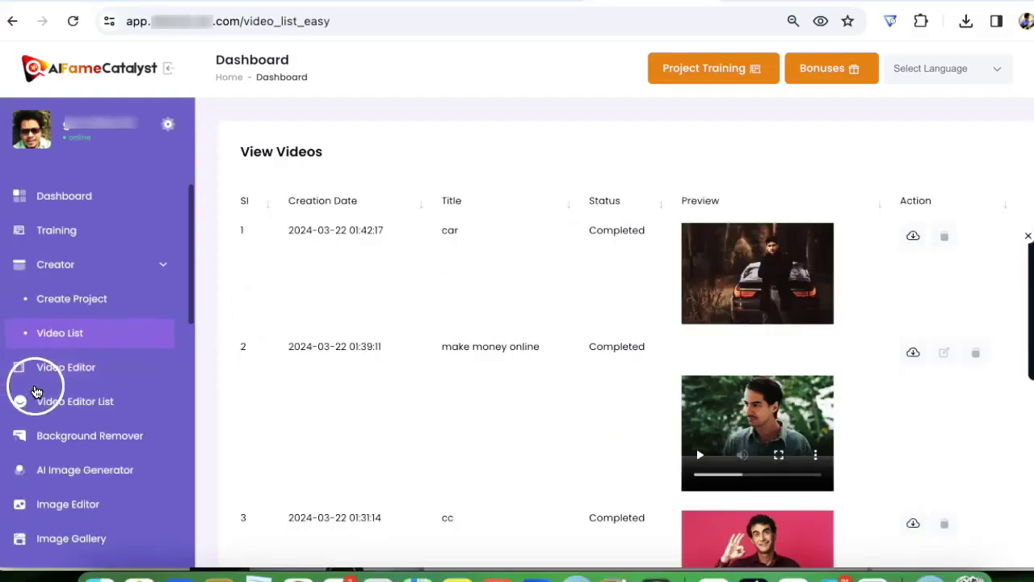
From the AI Image Generator section, open the Video Editor List to view the edits.
click(66, 367)
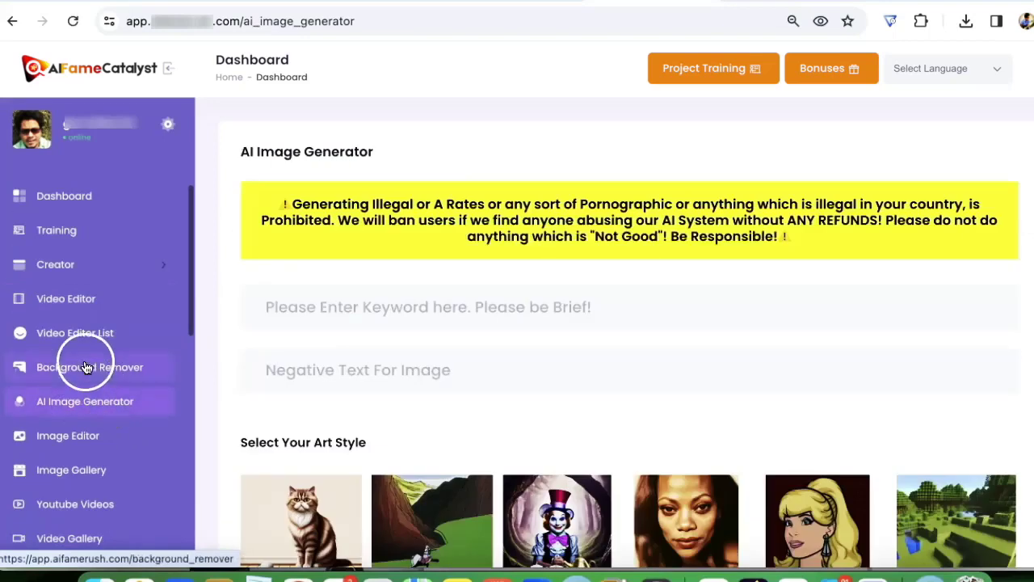
click(82, 341)
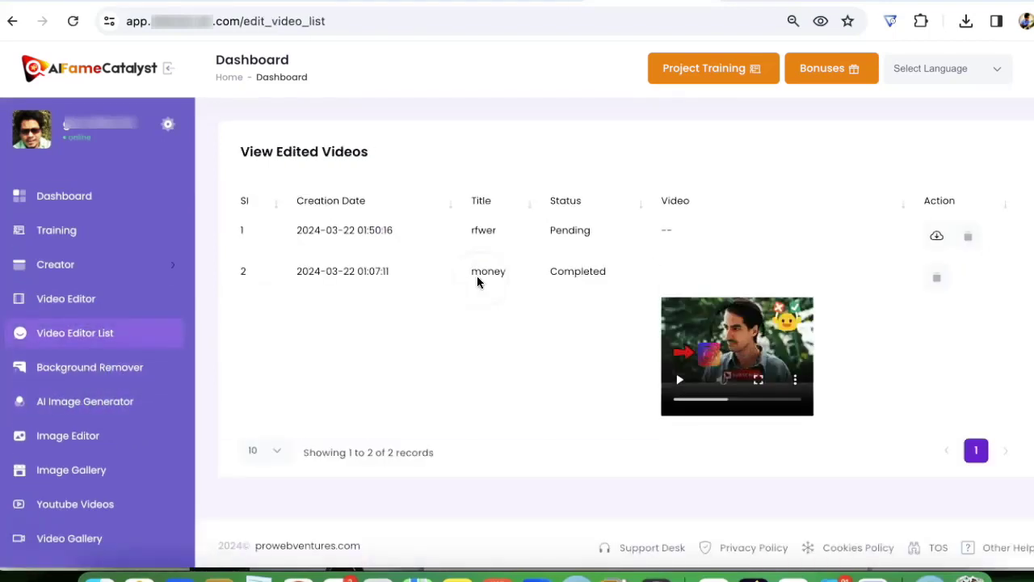